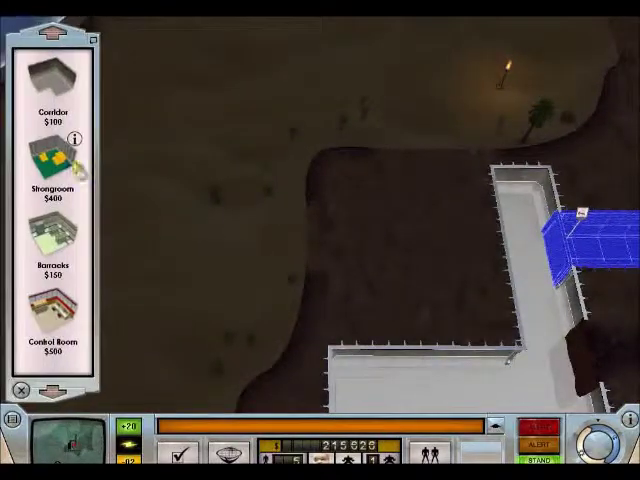
Buy a Barracks room beside the corridor corner and select bunk beds from its furnishings
click(58, 240)
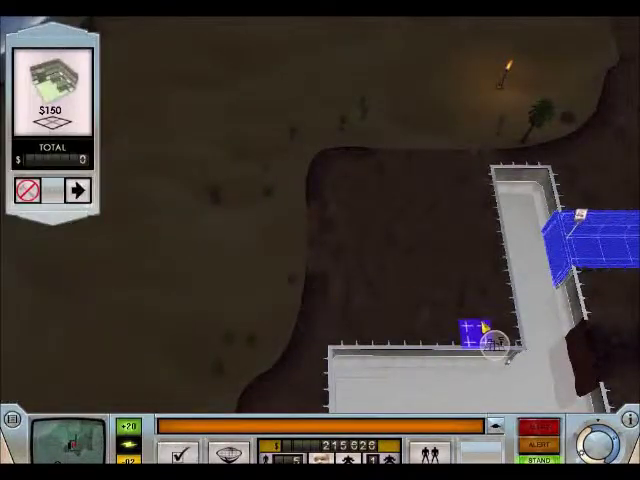
drag(505, 335, 326, 169)
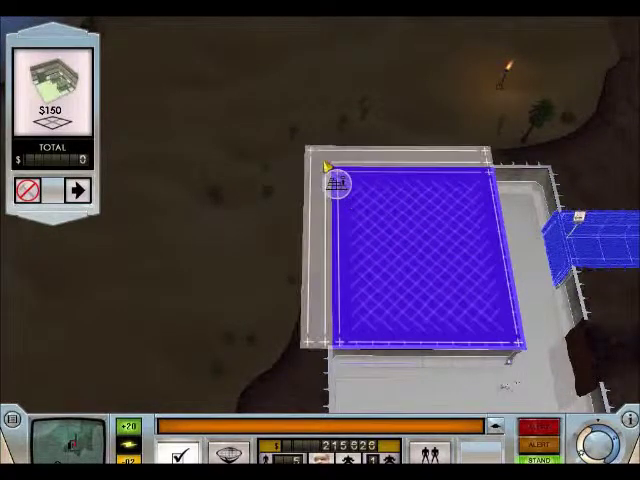
click(78, 190)
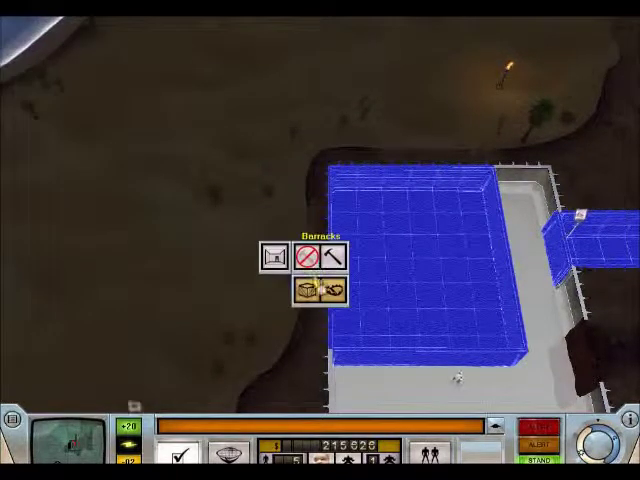
click(305, 290)
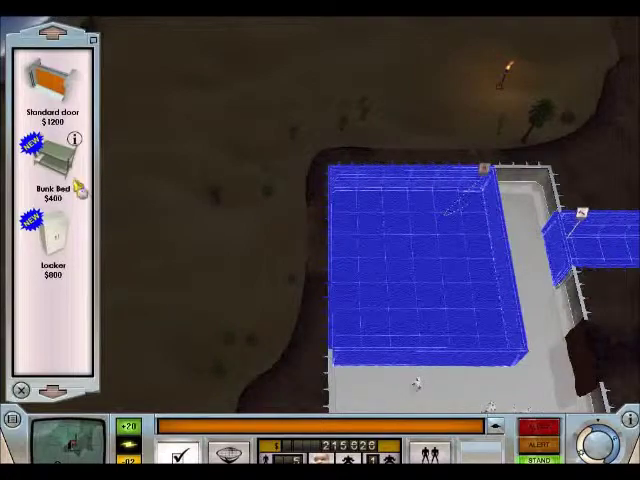
click(70, 175)
scroll(420, 318, up, 3)
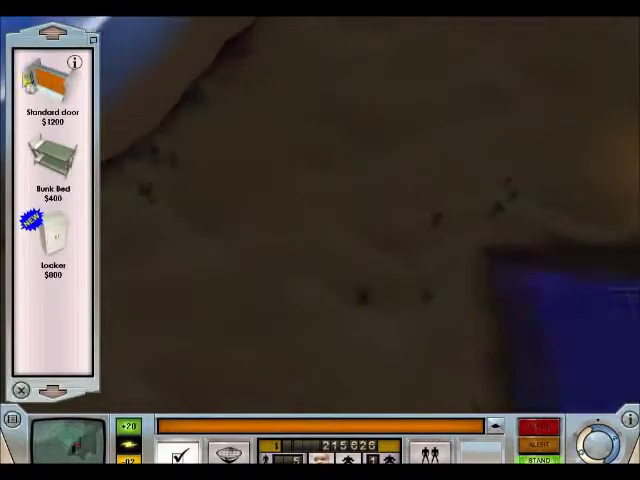
scroll(420, 318, down, 3)
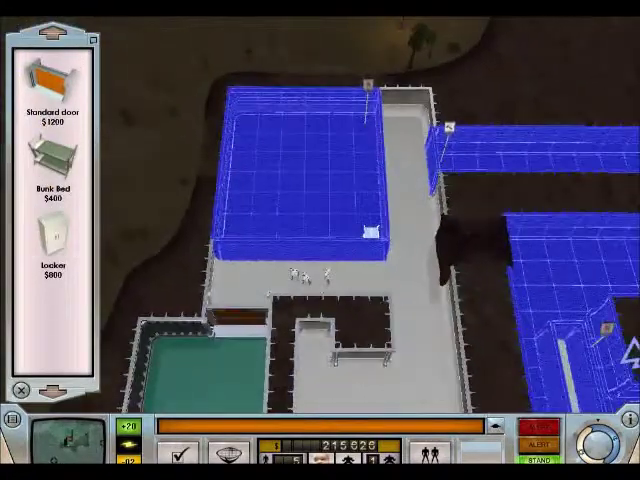
scroll(320, 240, down, 2)
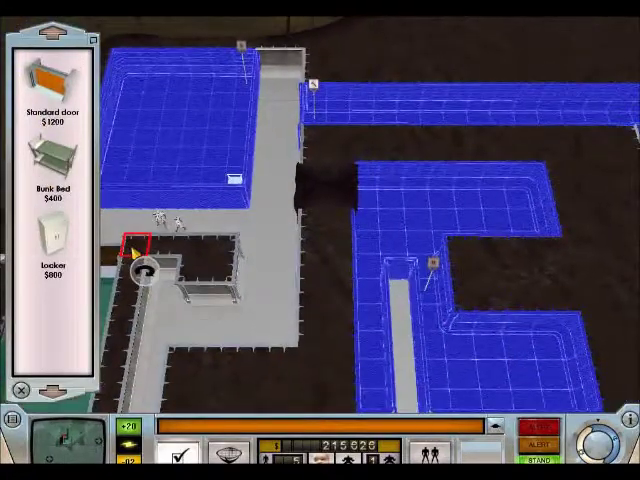
scroll(200, 220, up, 2)
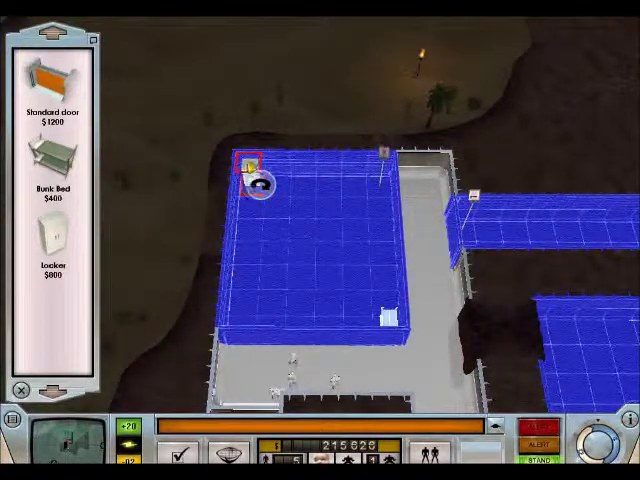
Place six bunk beds along the barracks' top wall
click(260, 185)
click(285, 185)
click(318, 190)
click(345, 193)
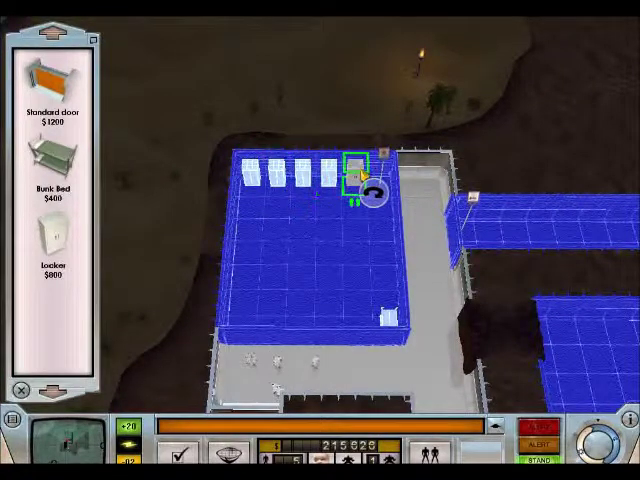
click(368, 185)
click(392, 185)
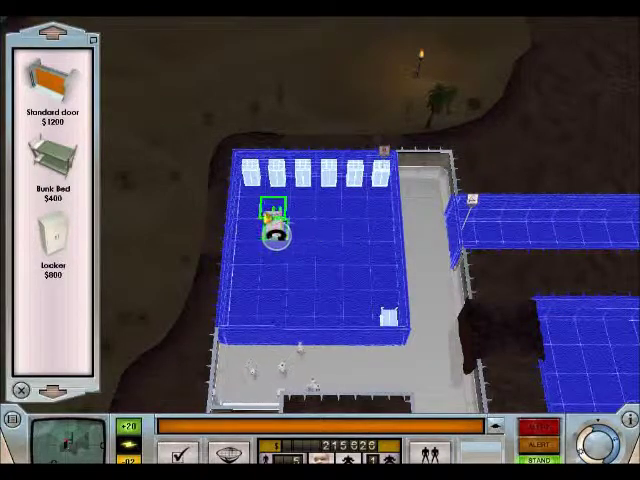
Add the middle and bottom rows of bunk beds, then close the furnishings panel
click(245, 222)
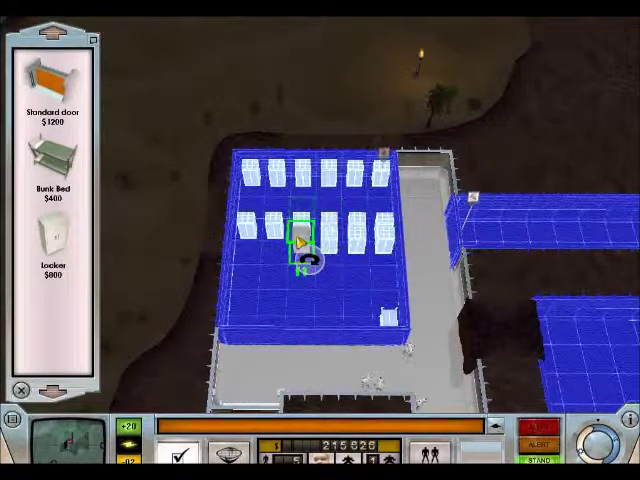
click(257, 315)
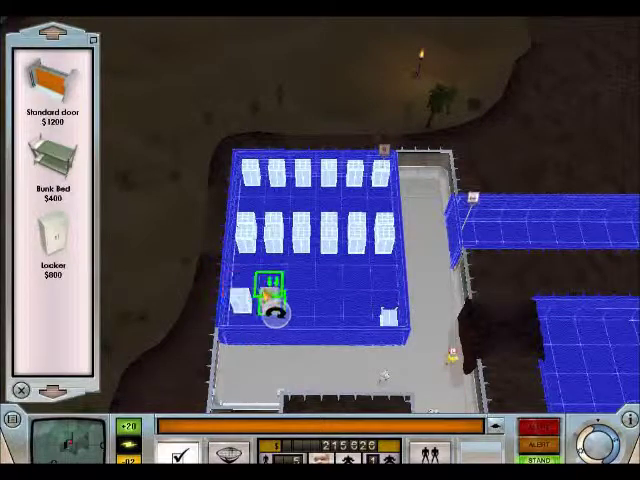
click(288, 315)
click(303, 300)
click(335, 300)
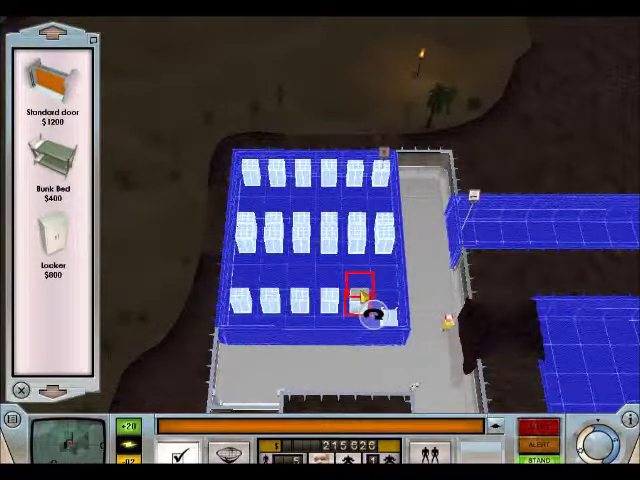
click(362, 300)
click(388, 300)
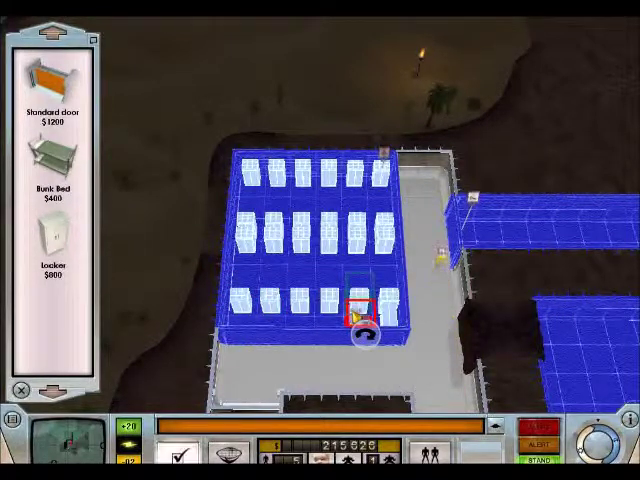
click(365, 315)
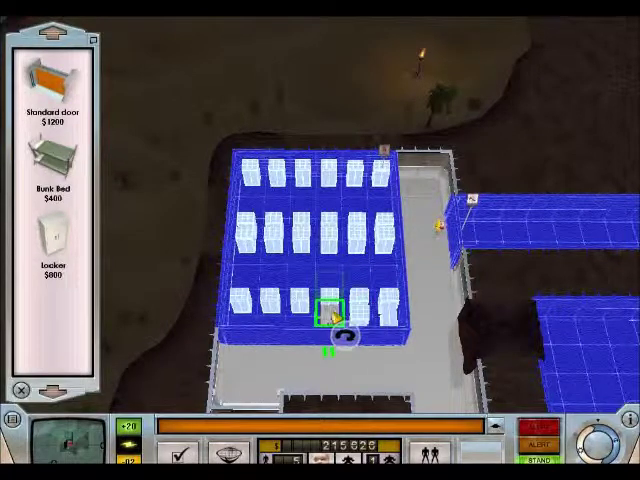
click(240, 318)
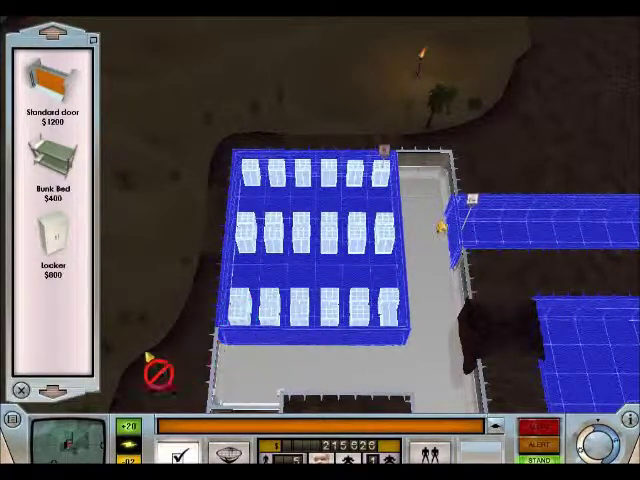
click(22, 392)
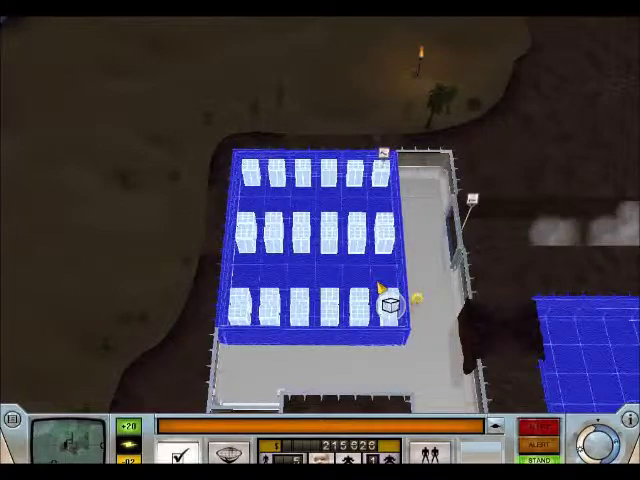
scroll(390, 303, down, 3)
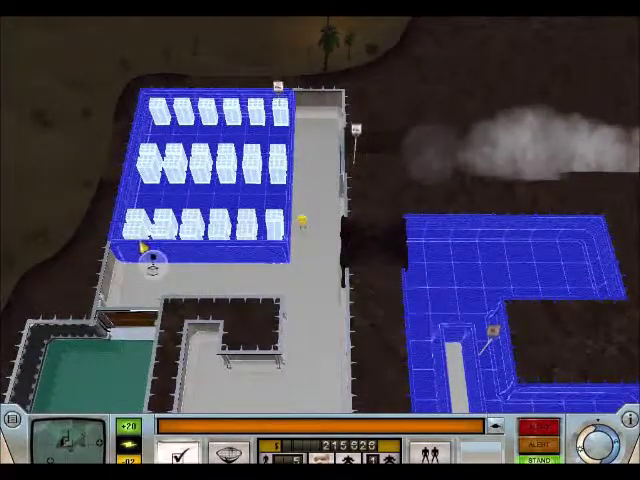
scroll(152, 262, down, 3)
Mark out and buy a second barracks on open ground away from the base
right_click(324, 143)
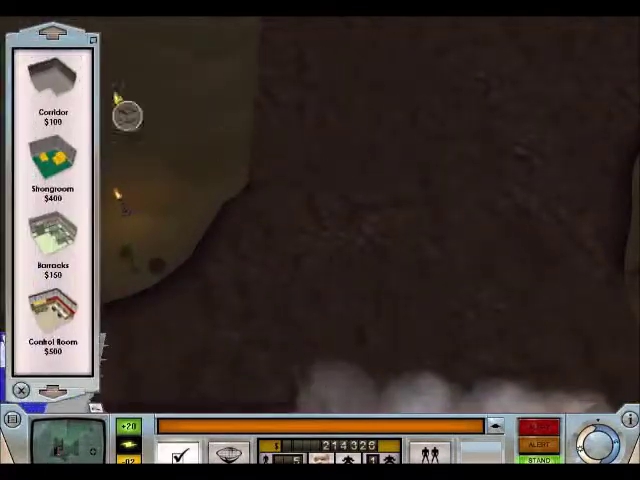
click(53, 240)
drag(358, 124, 478, 276)
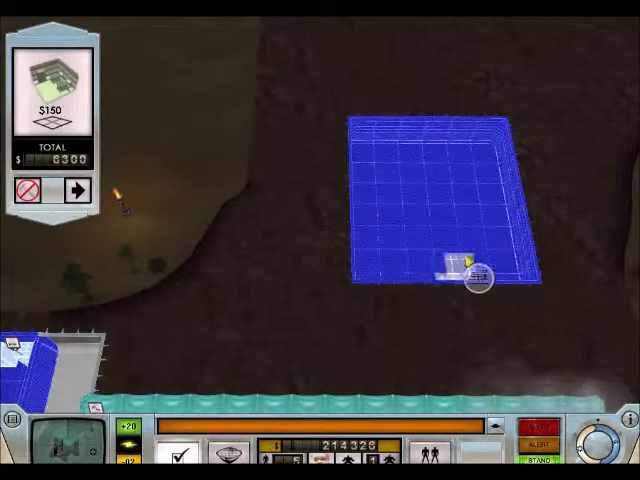
click(78, 190)
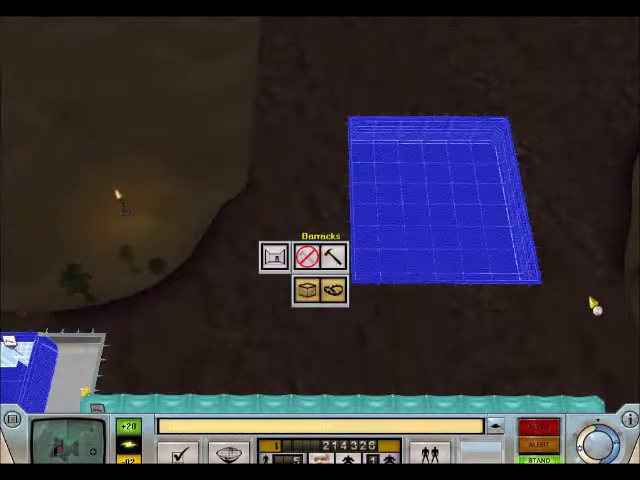
Place four bunk beds inside the detached barracks
click(306, 289)
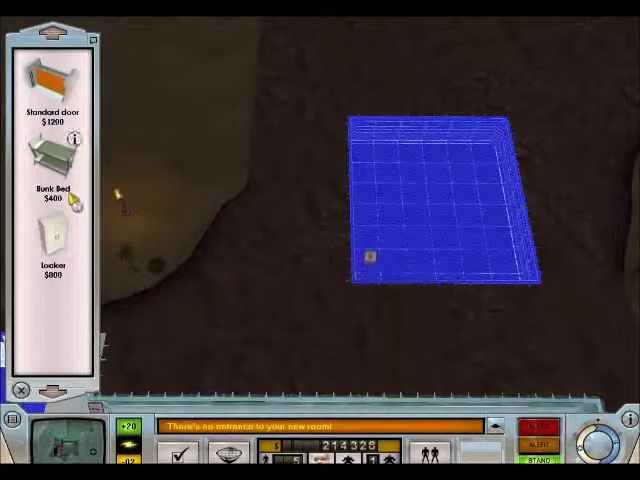
click(53, 238)
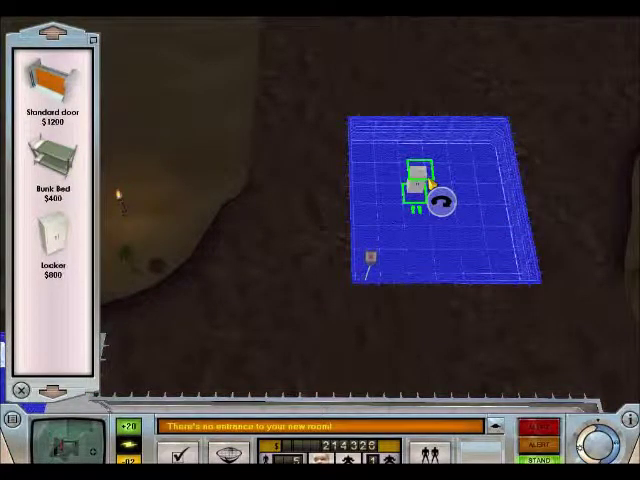
click(425, 186)
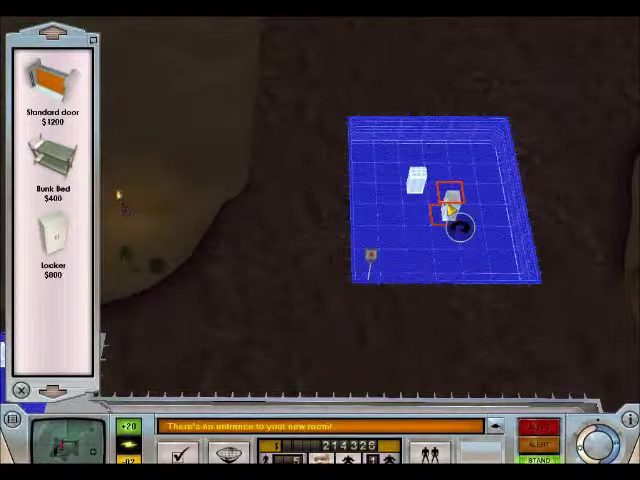
click(450, 207)
click(420, 226)
click(389, 203)
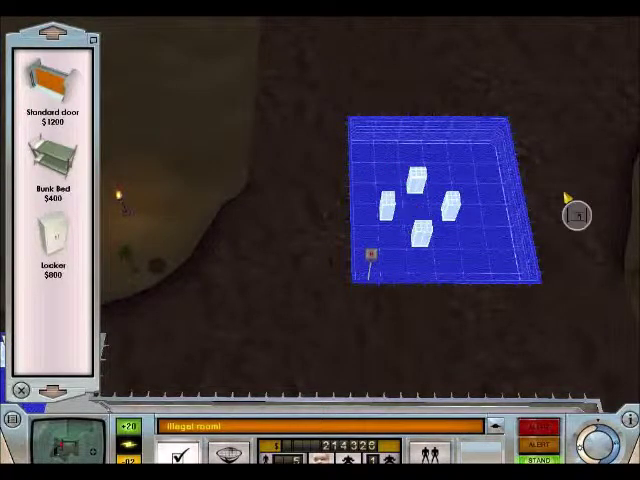
key(Right)
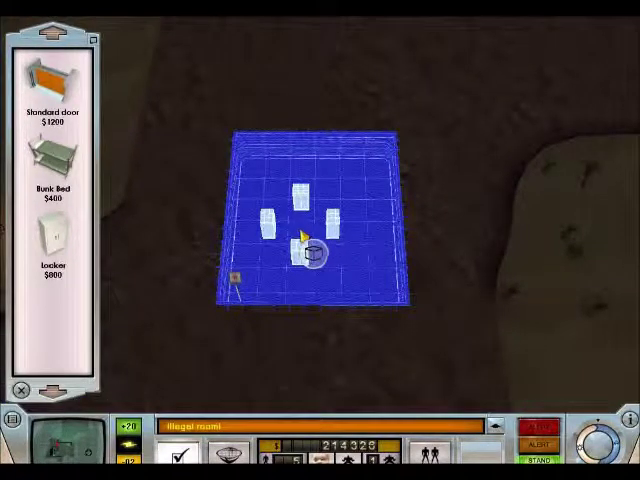
click(313, 252)
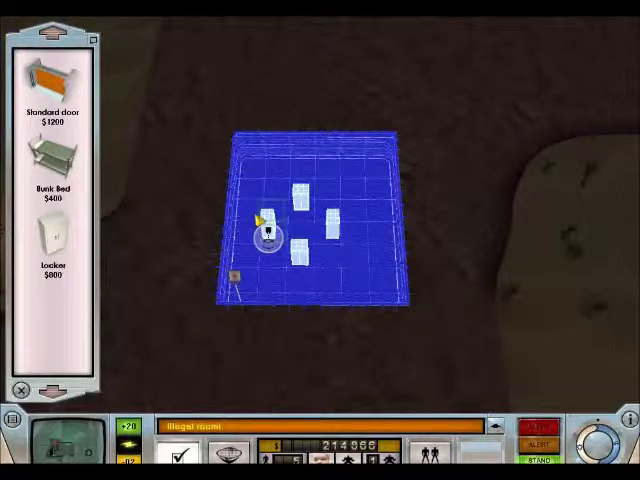
click(295, 228)
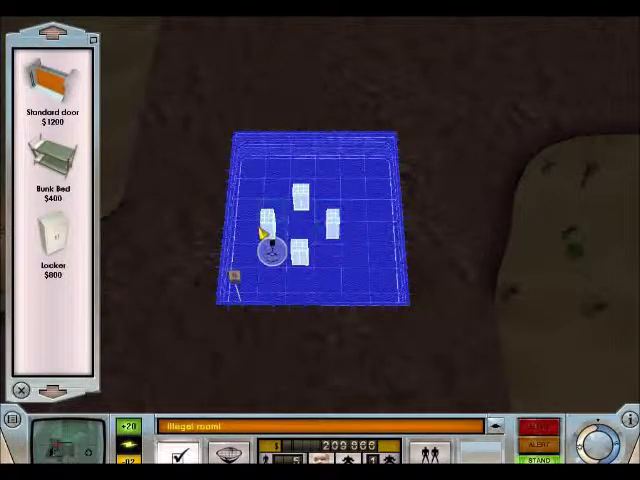
View a bunk bed's details, move it bottom-left, then cancel the detached barracks
right_click(275, 229)
click(272, 228)
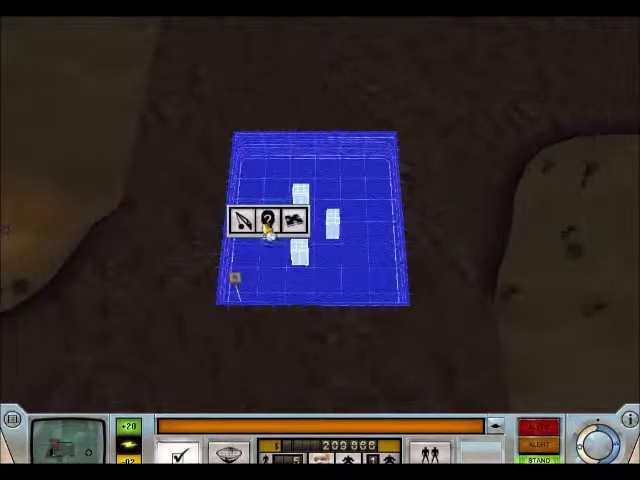
click(242, 222)
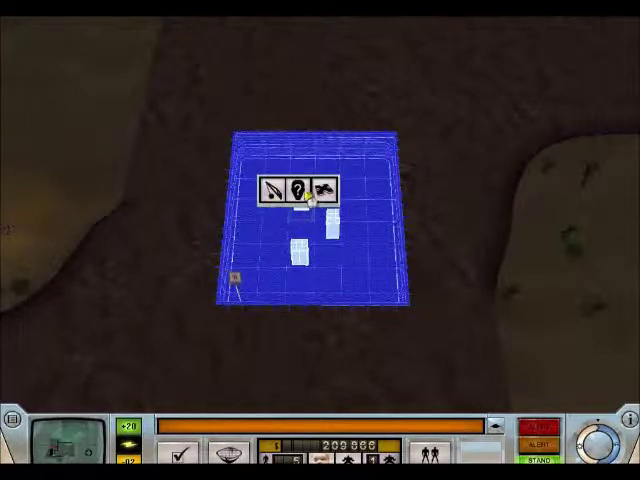
click(298, 190)
click(283, 283)
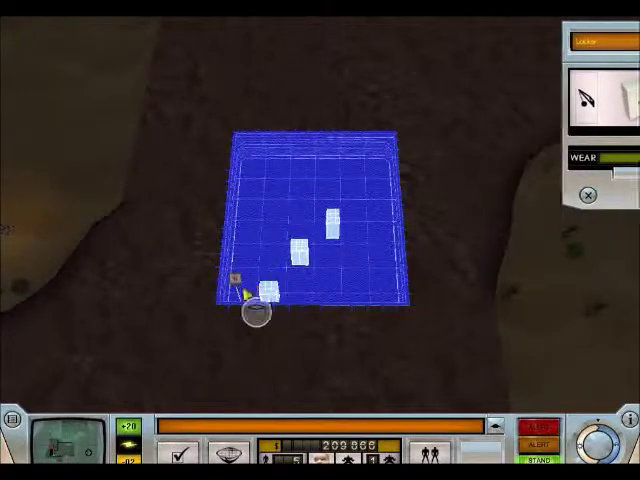
right_click(268, 245)
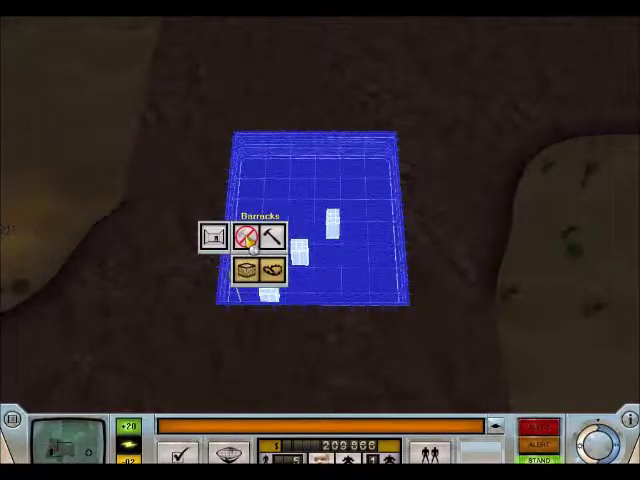
click(248, 236)
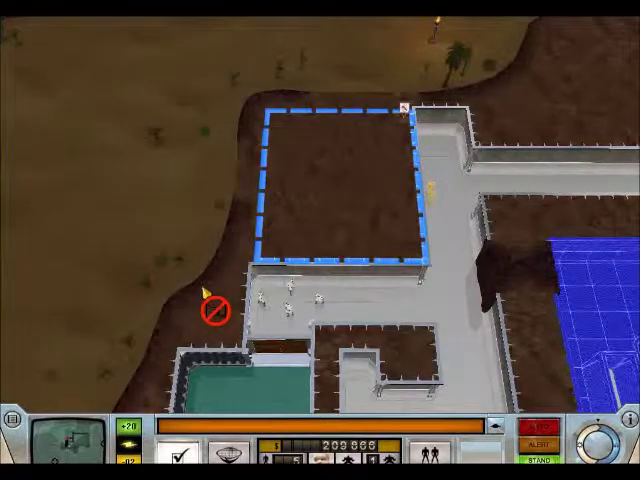
scroll(215, 308, down, 3)
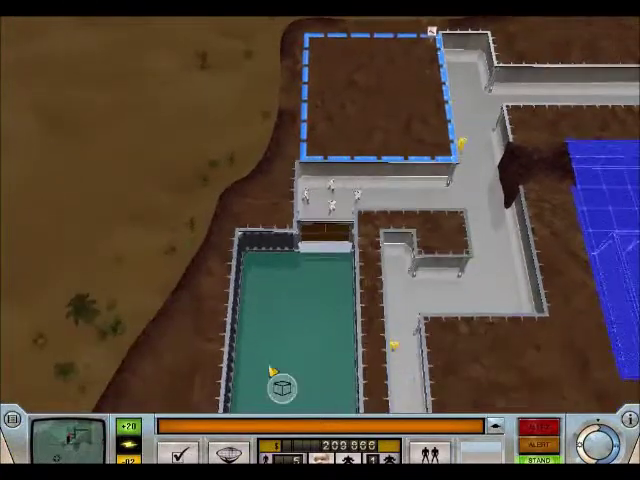
scroll(258, 400, down, 3)
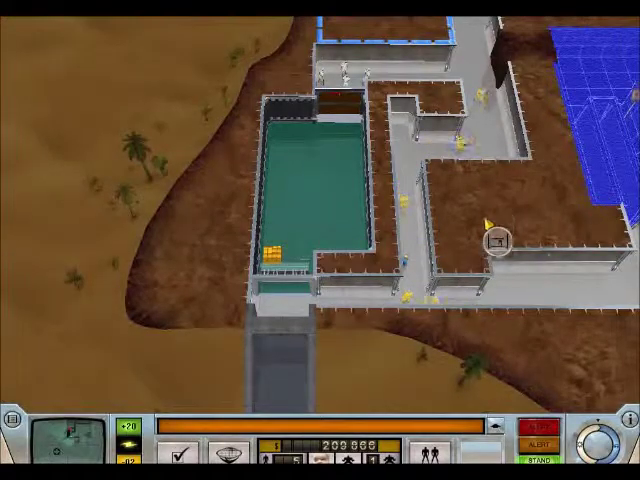
scroll(490, 255, right, 3)
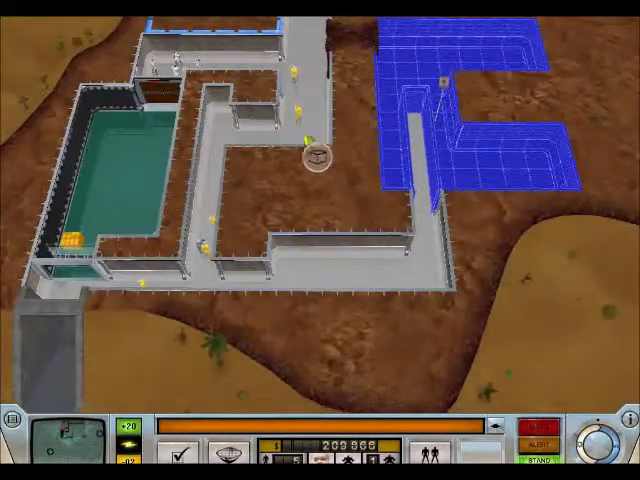
scroll(245, 210, up, 3)
scroll(560, 240, right, 3)
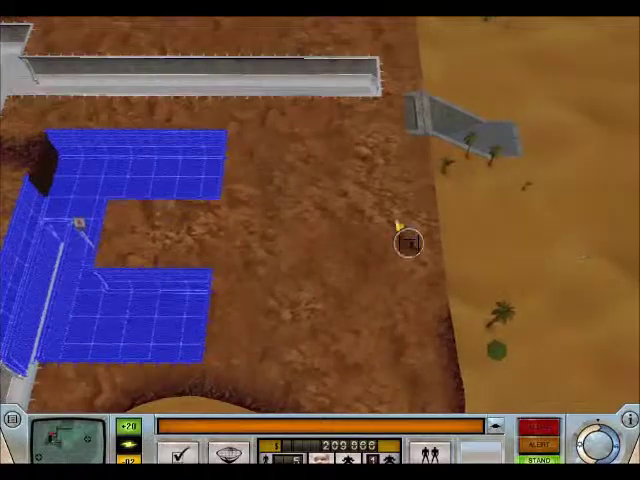
Add a corridor section at the east corridor's end toward the desert ramp
right_click(410, 245)
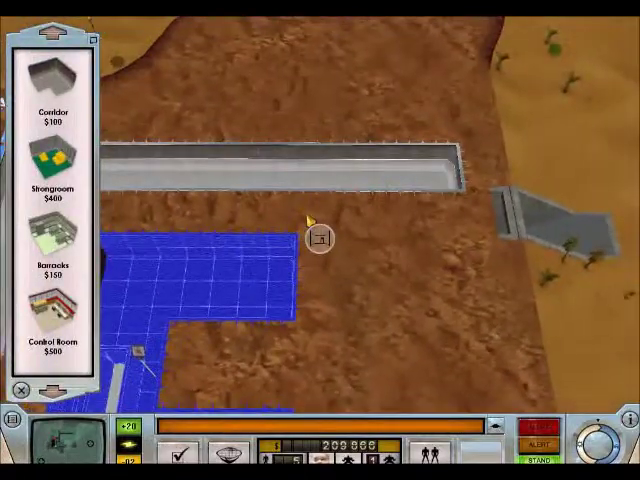
scroll(318, 237, down, 3)
scroll(318, 237, left, 3)
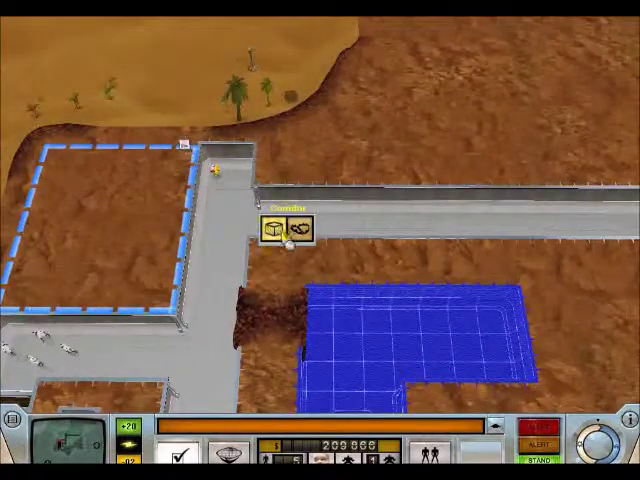
click(288, 228)
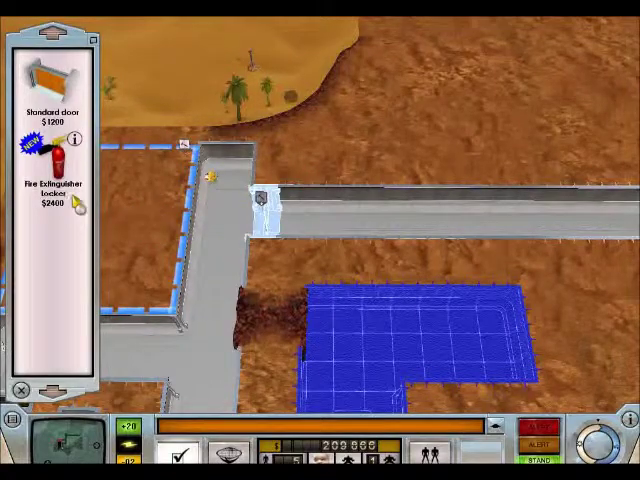
scroll(340, 230, down, 3)
right_click(340, 230)
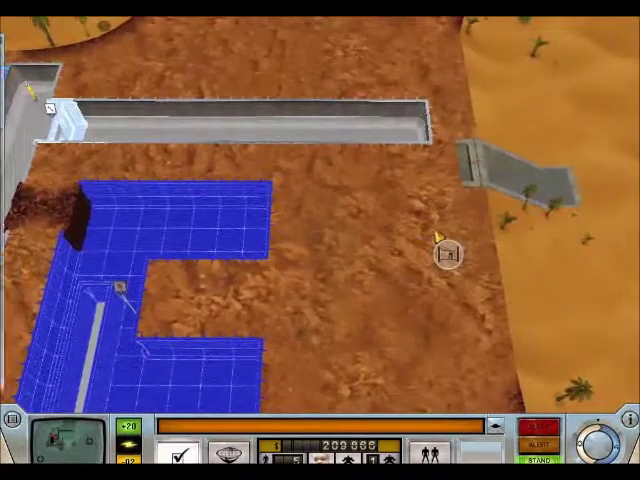
click(53, 85)
scroll(300, 200, up, 3)
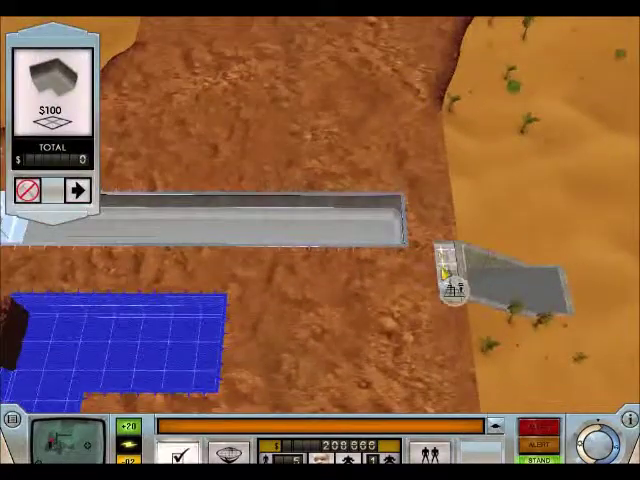
click(430, 265)
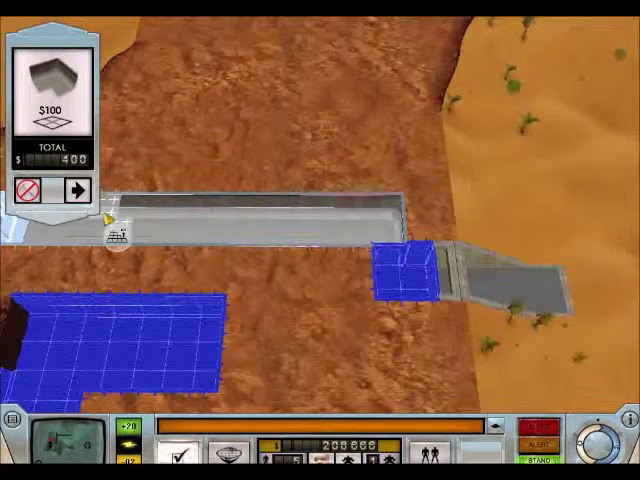
scroll(185, 255, down, 5)
click(77, 190)
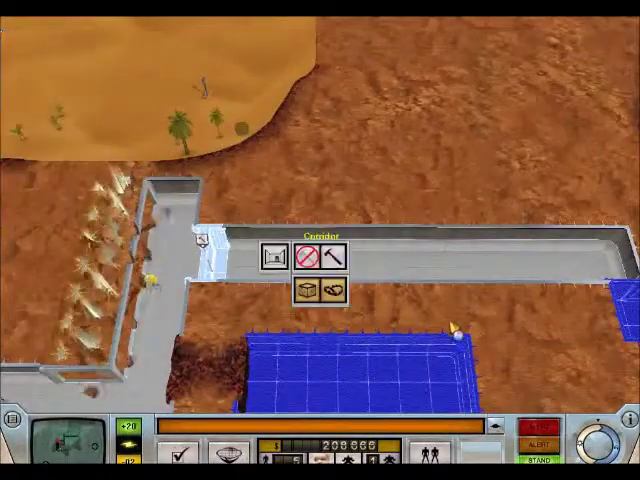
scroll(450, 330, up, 3)
scroll(500, 265, down, 3)
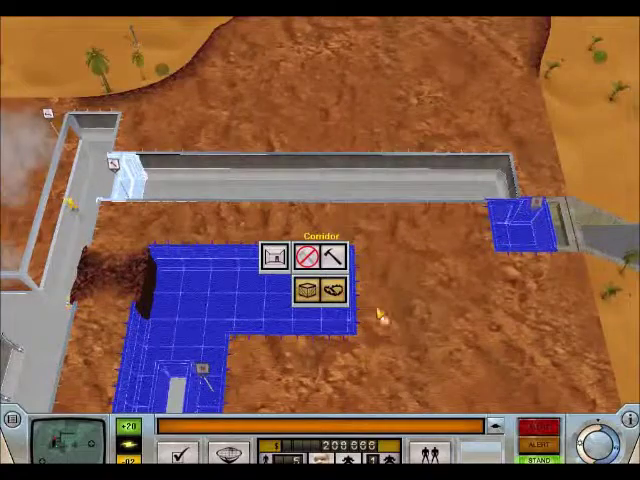
right_click(483, 252)
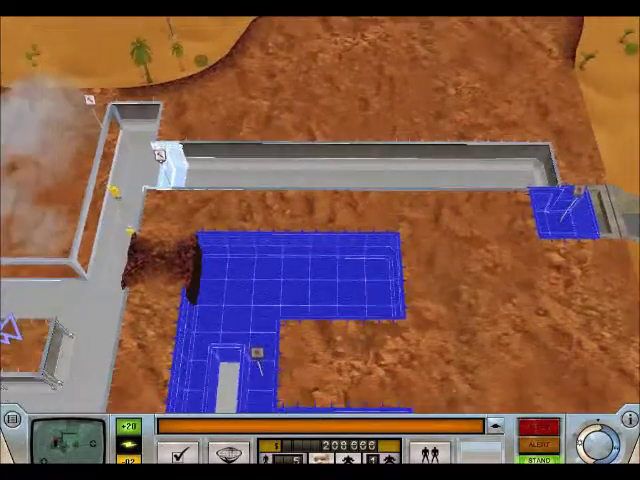
Furnish the outlined barracks beside the pool with bunk beds
key(Left)
key(Left)
key(Left)
click(230, 170)
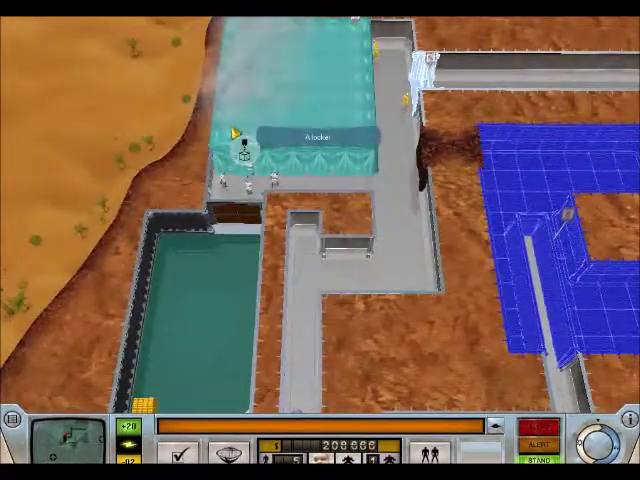
key(Down)
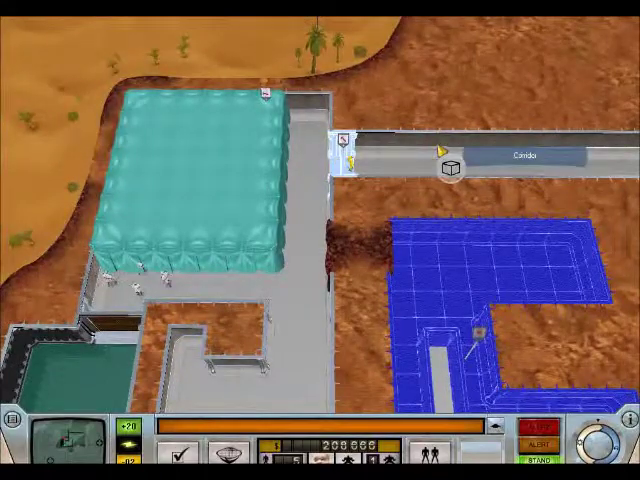
scroll(388, 348, down, 3)
key(Down)
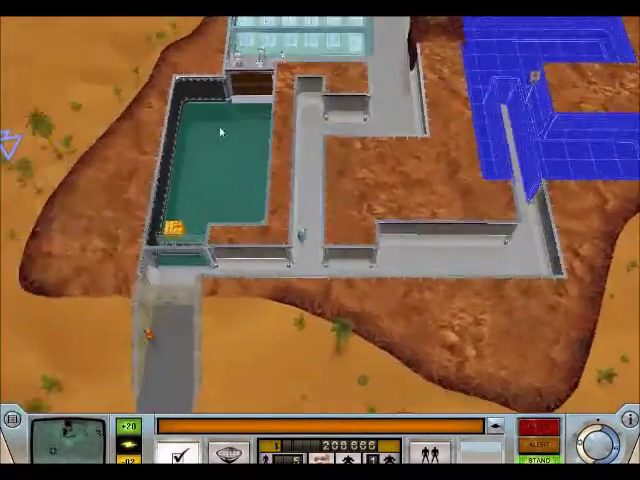
key(Up)
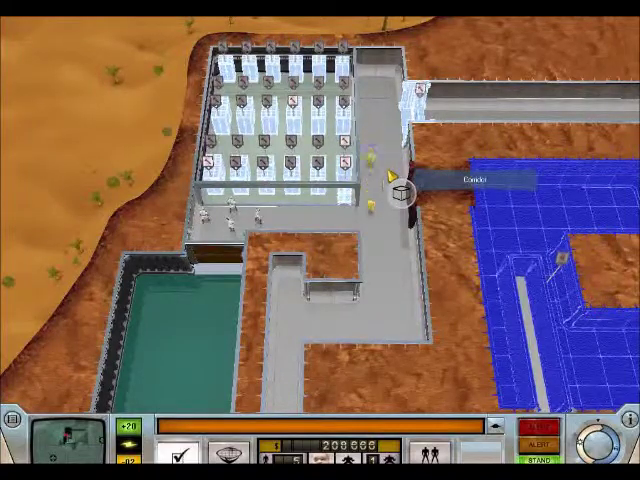
scroll(395, 190, down, 3)
scroll(395, 190, up, 3)
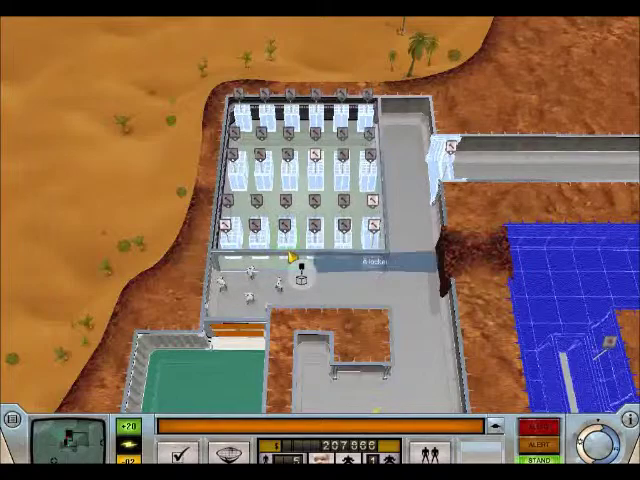
scroll(290, 260, down, 3)
key(Down)
scroll(290, 260, up, 3)
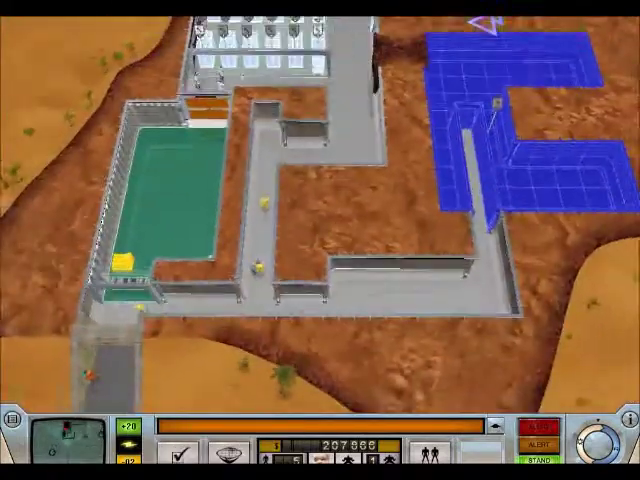
key(Up)
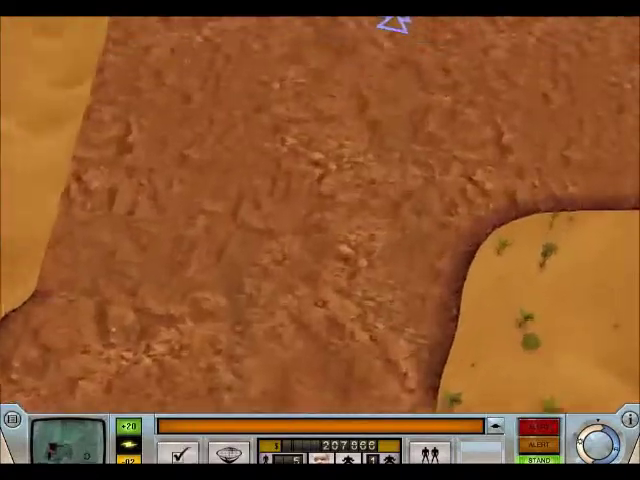
key(Up)
key(Down)
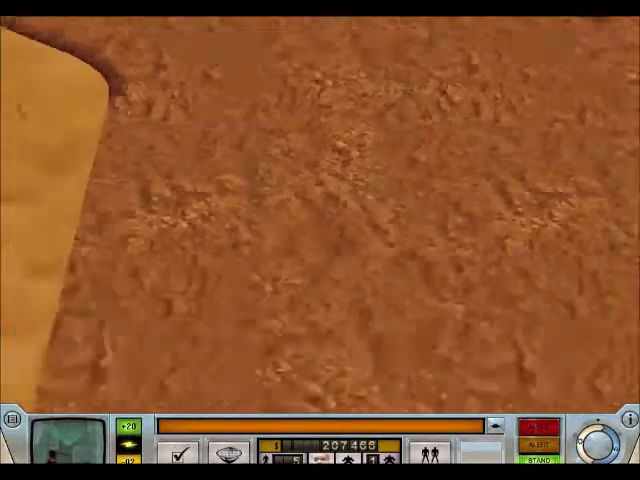
key(Down)
key(Down)
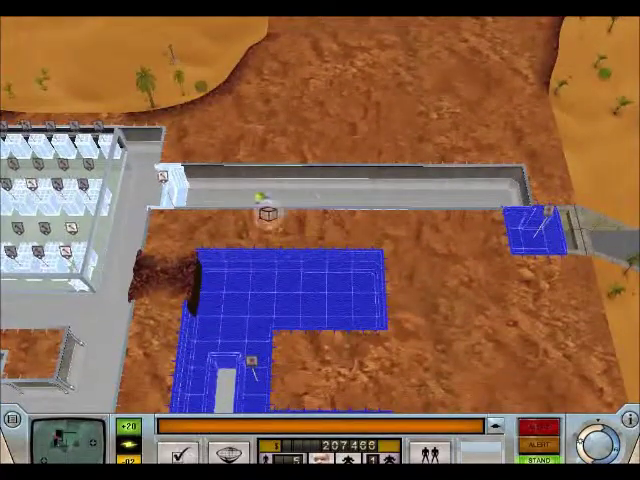
Inspect the standard door in the east corridor and close its details
right_click(175, 185)
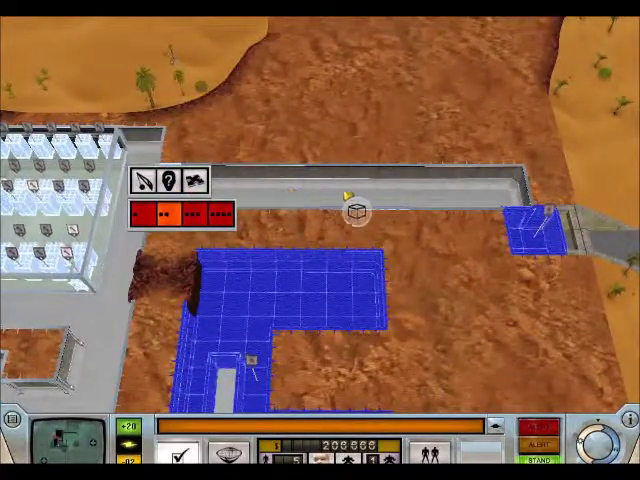
click(195, 181)
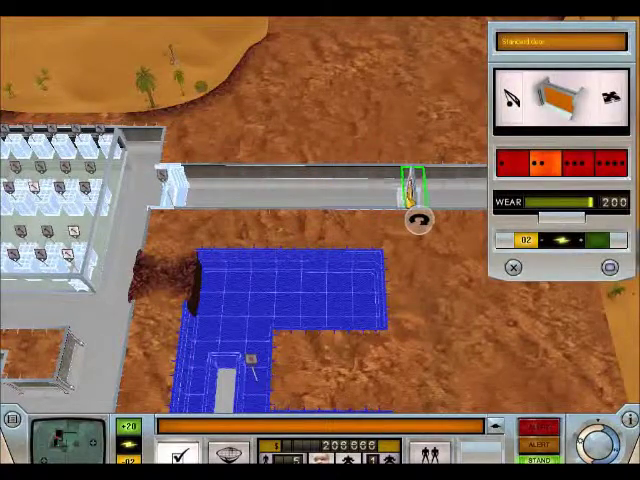
key(Escape)
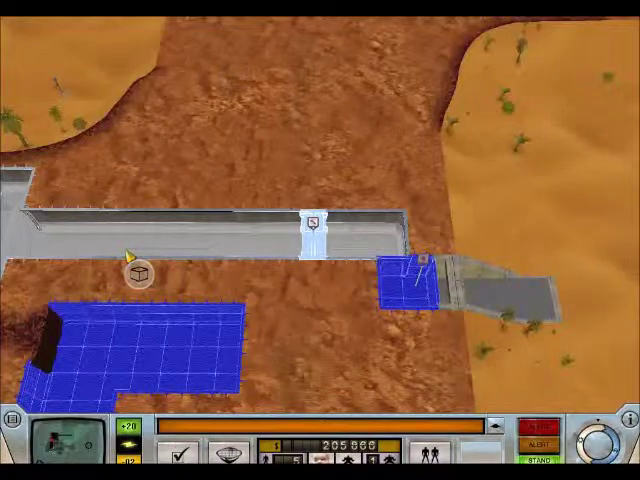
Pan over the base, desert and blueprint area, then bring up the main menu
key(Right)
key(Right)
key(Up)
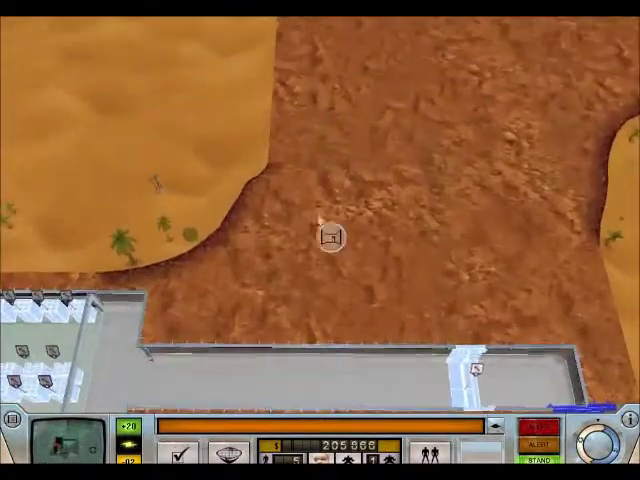
key(Down)
key(Down)
key(Down)
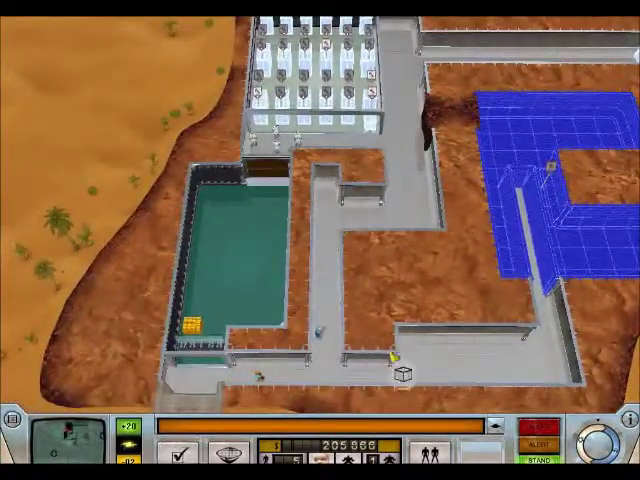
scroll(403, 373, down, 3)
key(Right)
key(Right)
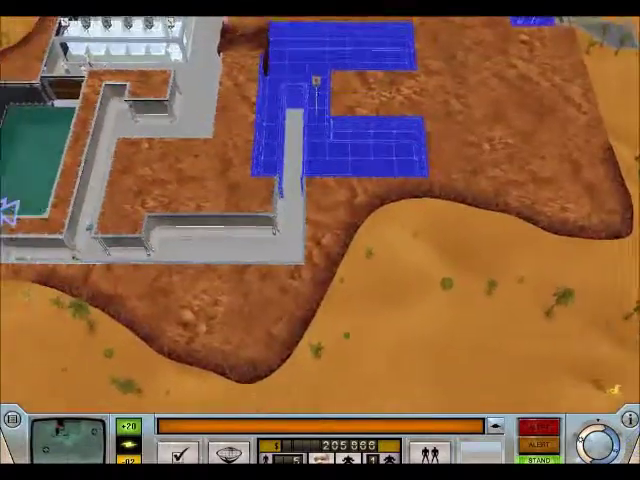
key(Up)
key(Up)
key(Up)
key(Up)
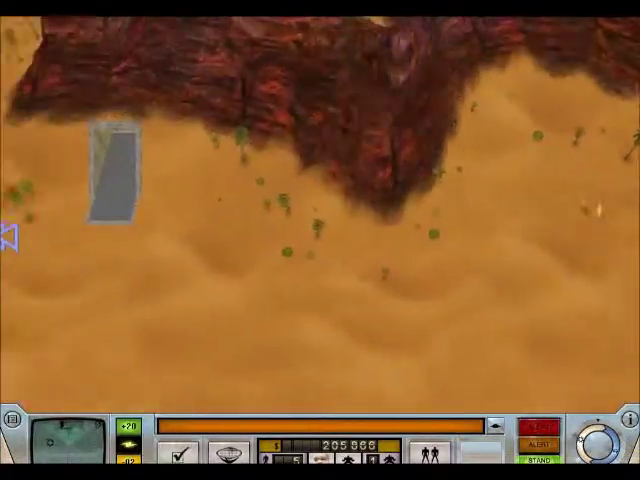
key(Down)
key(Down)
scroll(300, 260, up, 3)
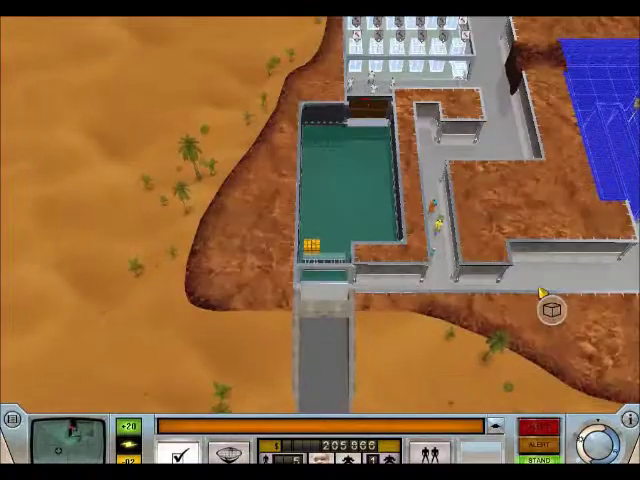
scroll(540, 292, down, 3)
key(Right)
key(Right)
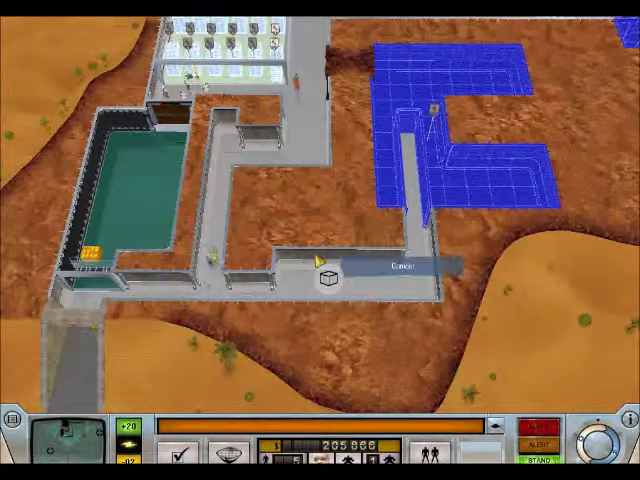
key(Escape)
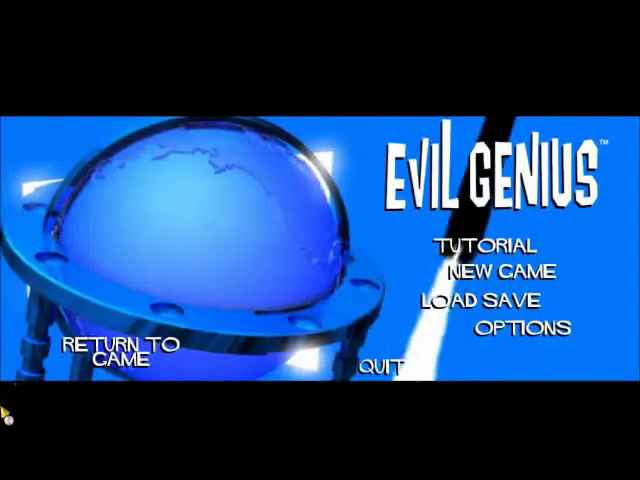
Switch from the game to the WordPress base-building tutorial
key(alt+Tab)
scroll(248, 211, down, 5)
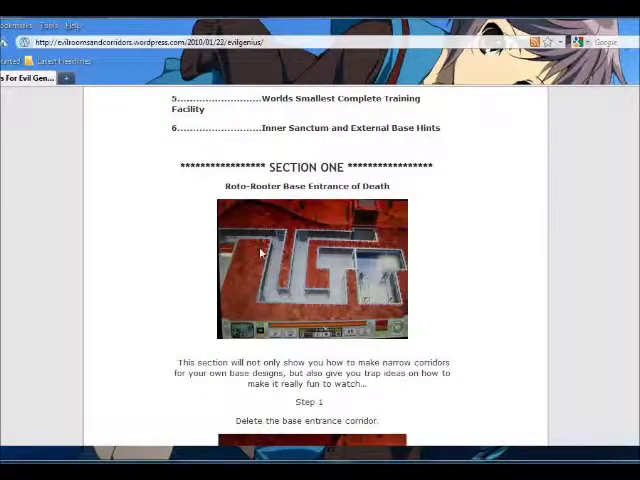
scroll(260, 252, down, 3)
scroll(300, 260, down, 3)
scroll(300, 260, up, 5)
scroll(321, 222, down, 4)
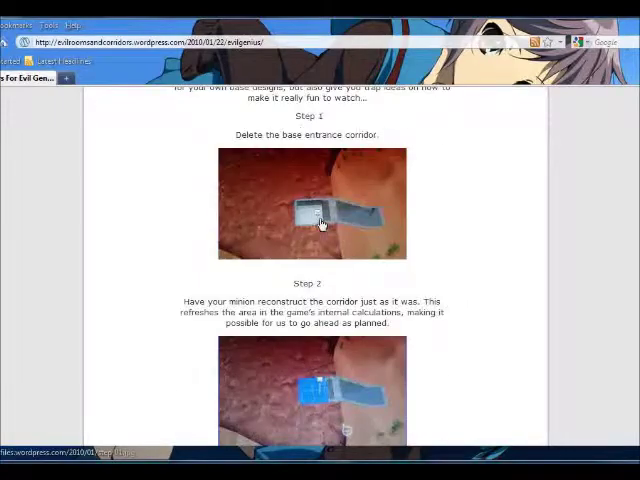
scroll(321, 222, down, 4)
scroll(321, 230, down, 3)
scroll(321, 240, down, 5)
scroll(326, 263, down, 3)
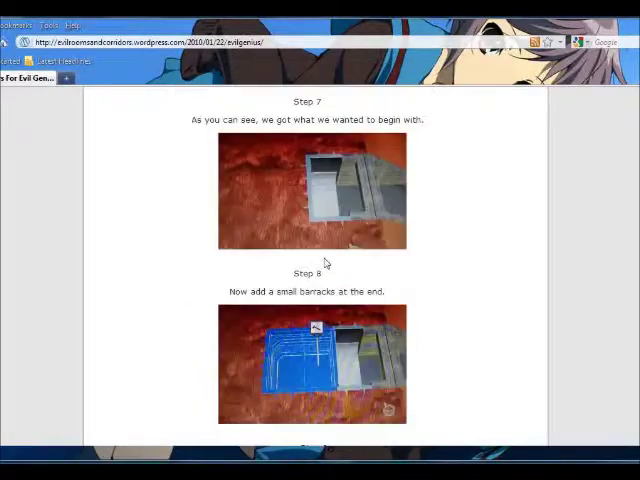
scroll(326, 263, down, 3)
scroll(300, 255, down, 3)
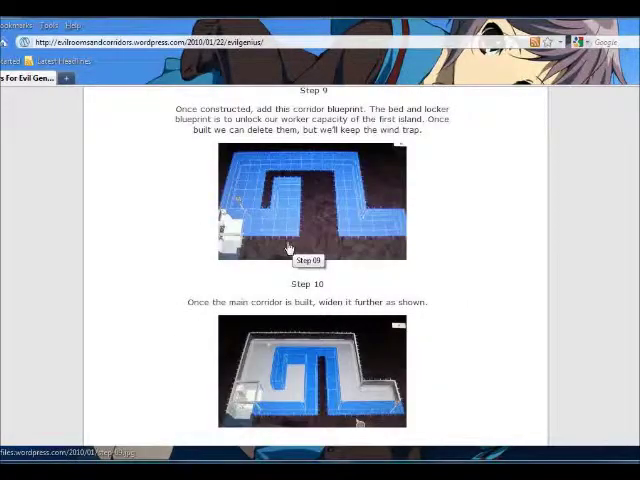
scroll(290, 248, down, 4)
scroll(290, 248, down, 4)
scroll(292, 245, down, 3)
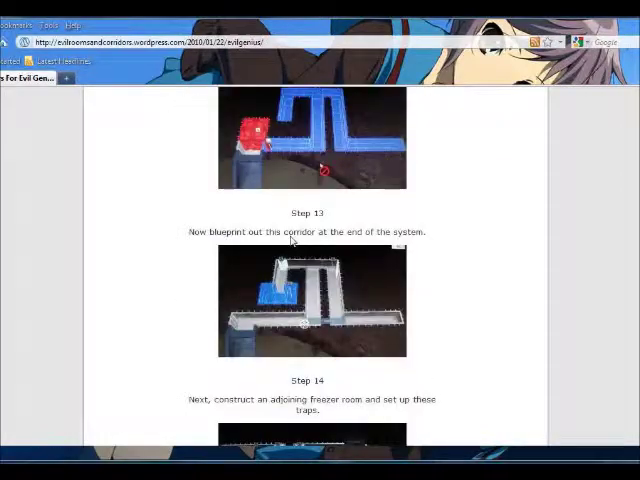
scroll(342, 283, down, 4)
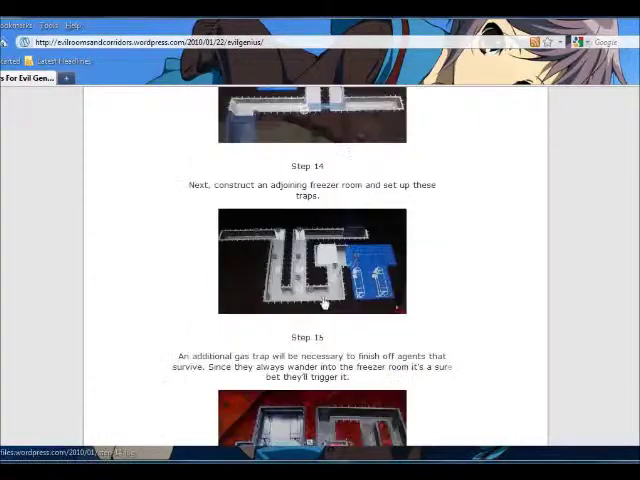
scroll(330, 300, down, 3)
scroll(300, 305, down, 3)
scroll(292, 308, down, 4)
scroll(292, 308, down, 3)
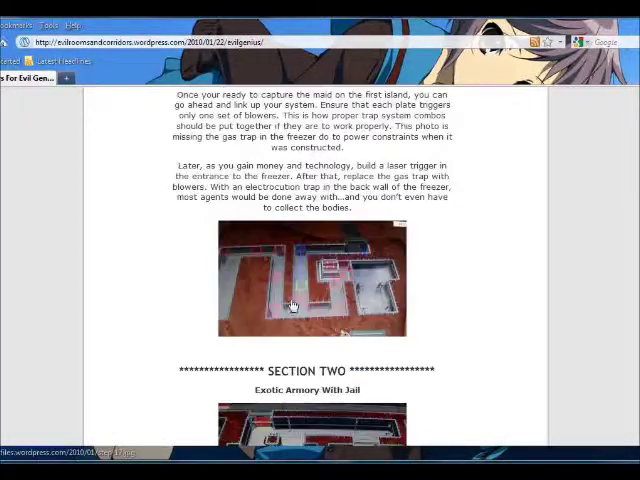
scroll(292, 305, down, 3)
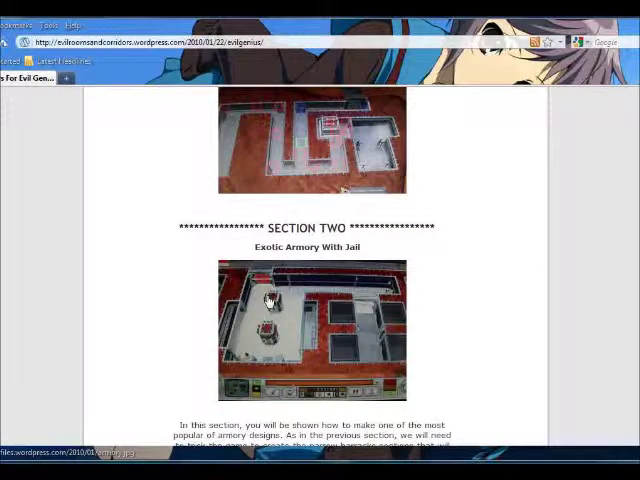
scroll(268, 298, down, 4)
scroll(300, 280, down, 3)
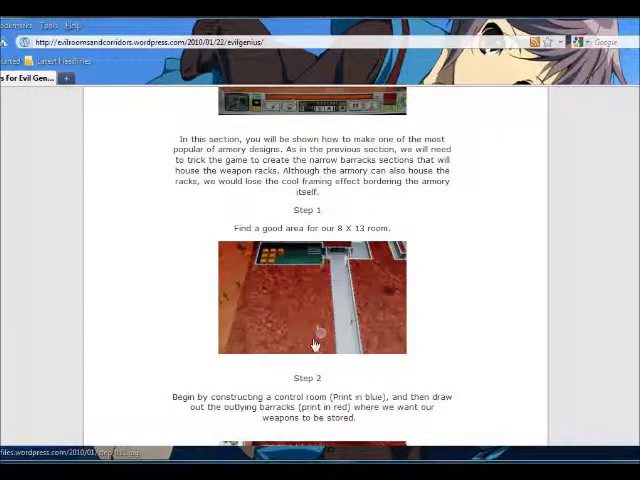
scroll(299, 317, down, 3)
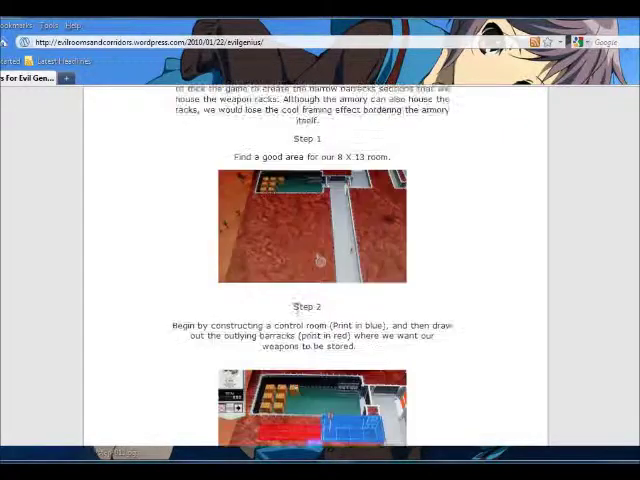
scroll(305, 300, down, 2)
scroll(310, 280, down, 3)
scroll(312, 239, down, 3)
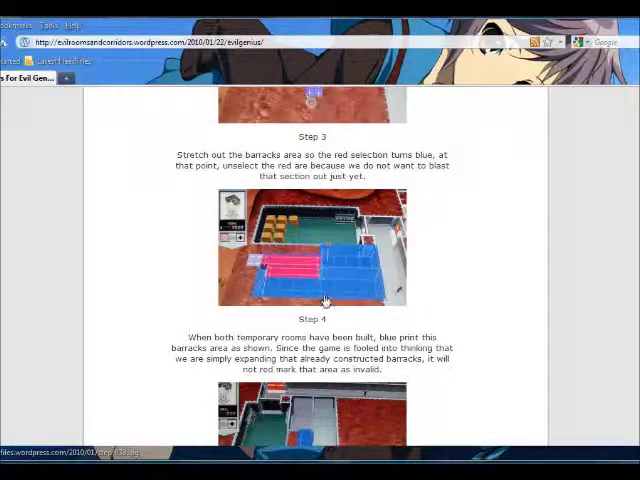
scroll(325, 300, up, 2)
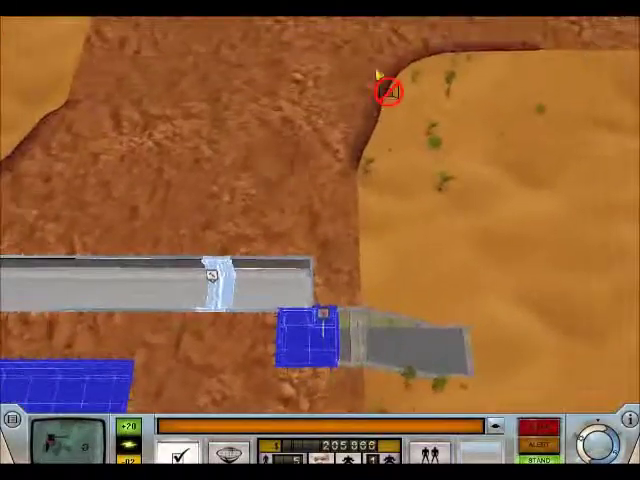
Pan over the rocky plateau and back to the base while minions finish the barracks
key(Down)
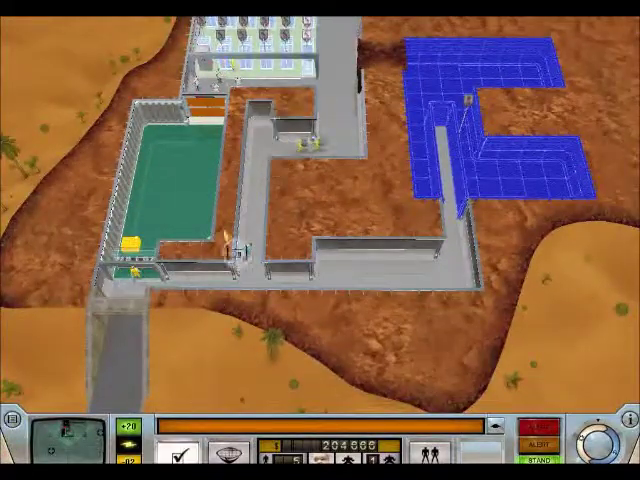
key(Right)
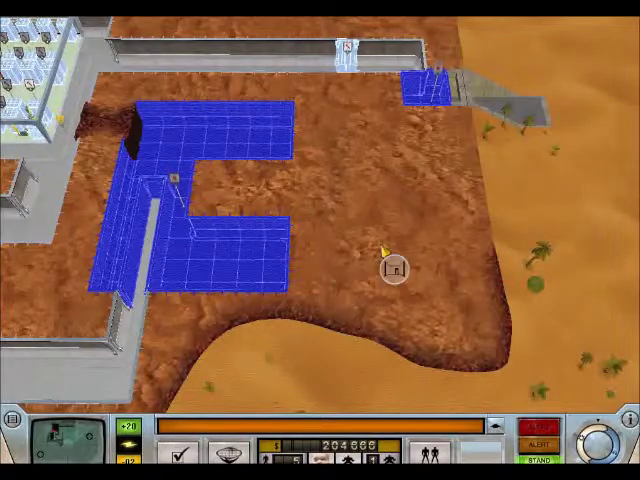
key(Up)
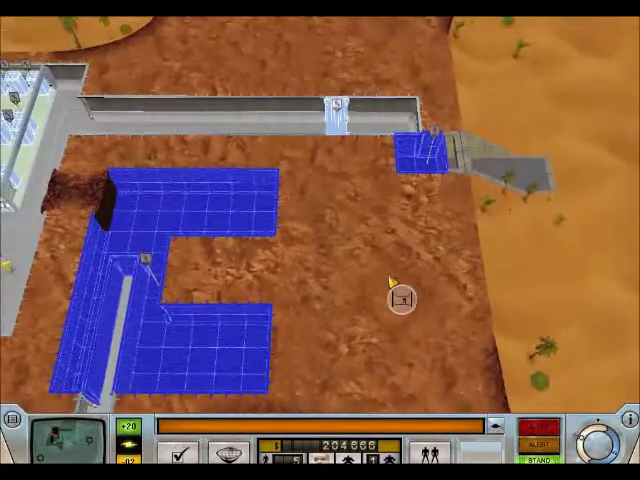
key(Up)
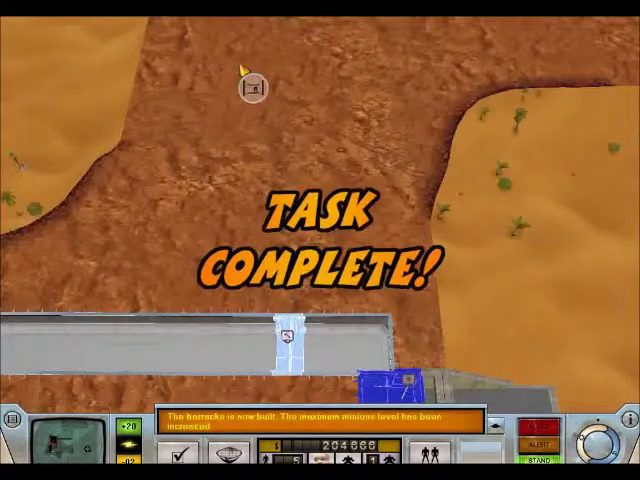
key(Up)
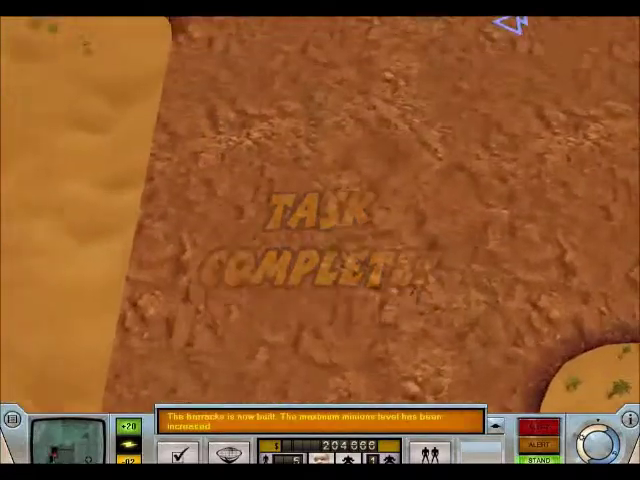
key(Up)
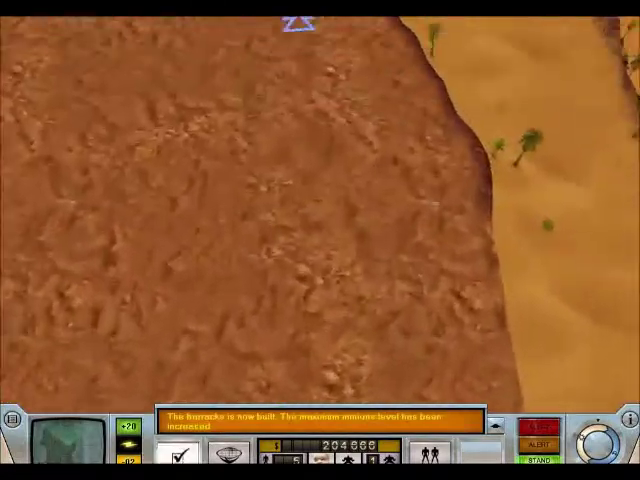
key(Up)
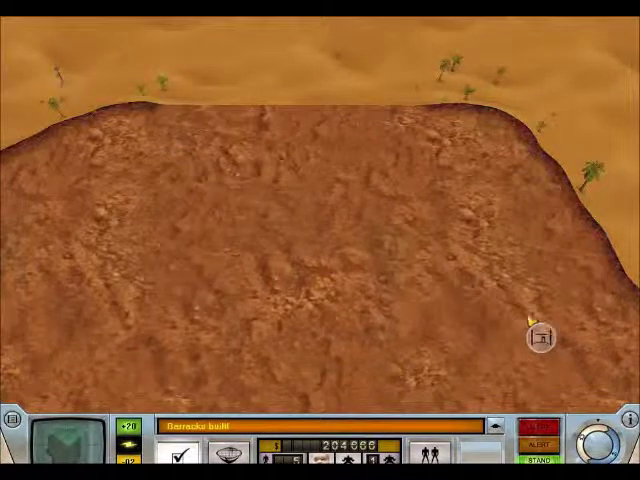
key(Up)
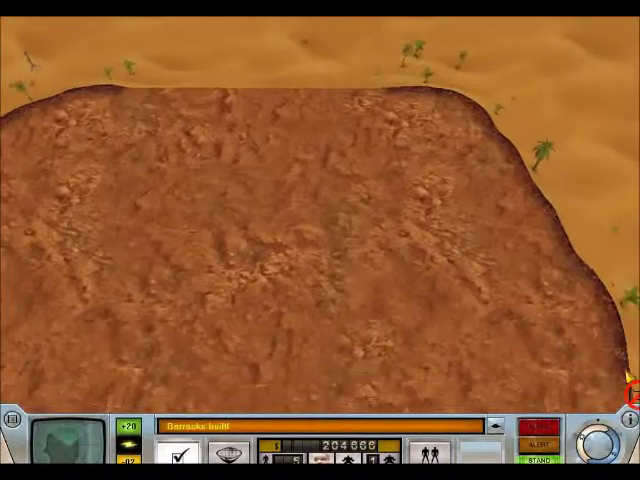
key(Down)
key(Down)
key(Down)
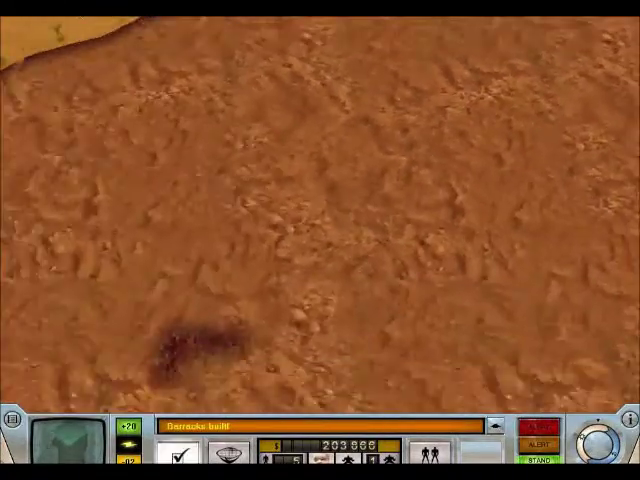
key(Right)
key(Right)
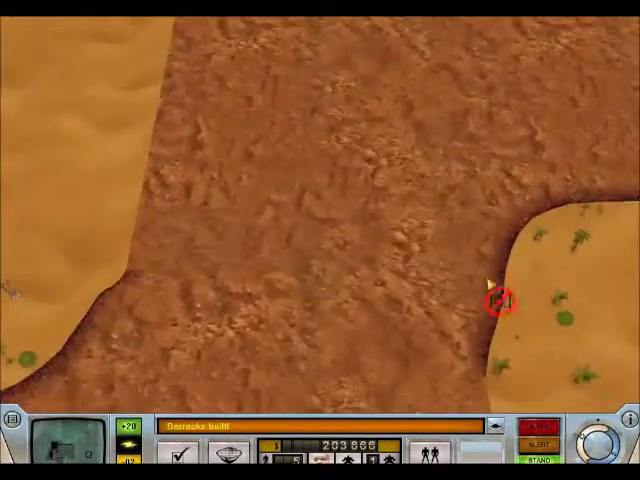
key(Down)
key(Down)
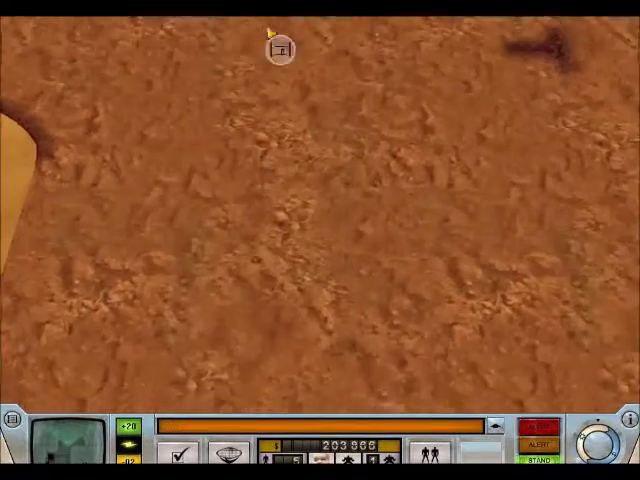
key(Up)
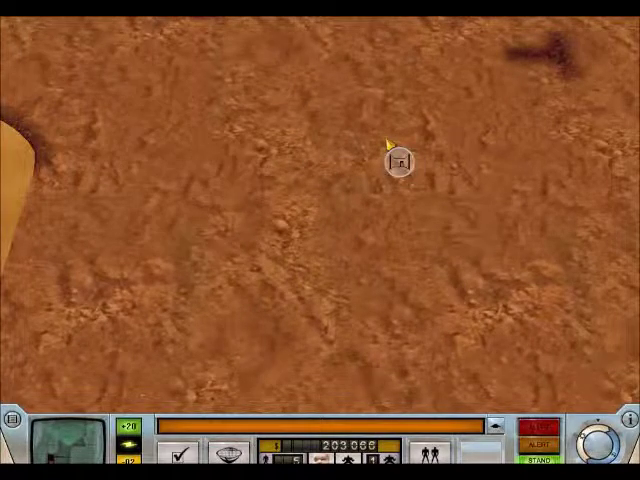
key(Up)
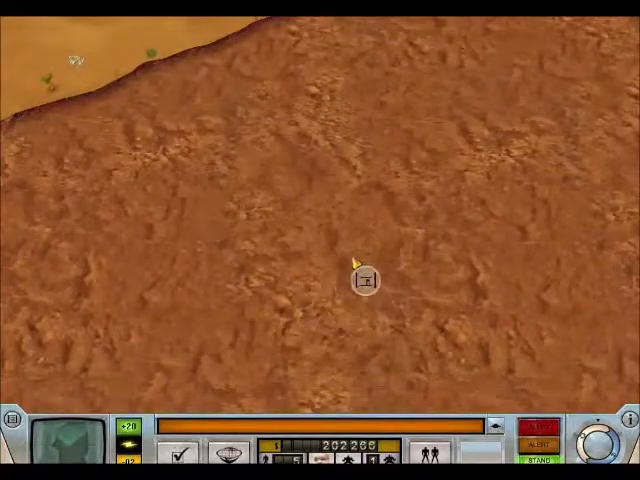
key(Right)
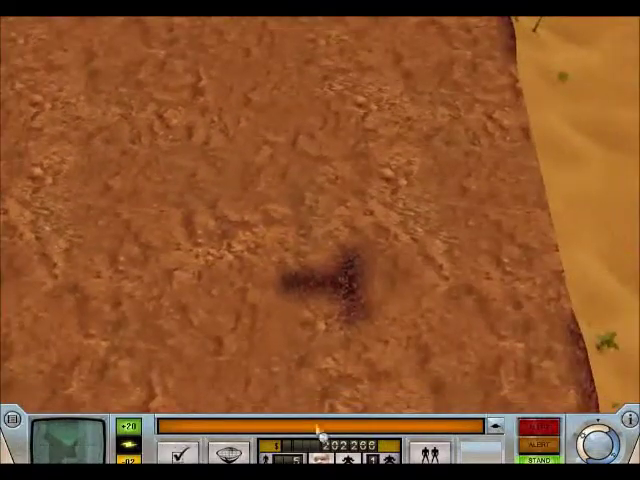
key(Left)
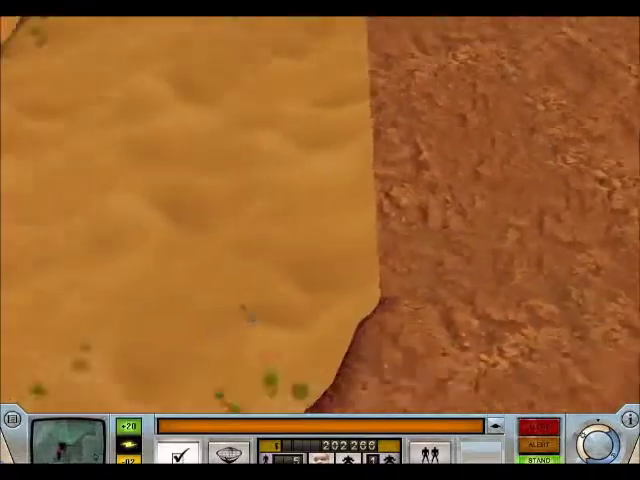
key(Down)
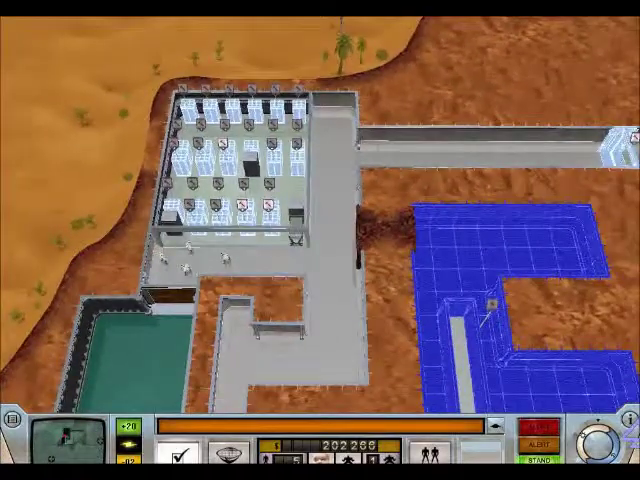
Select the east corridor and open its Standard door and Fire Extinguisher locker list
key(Down)
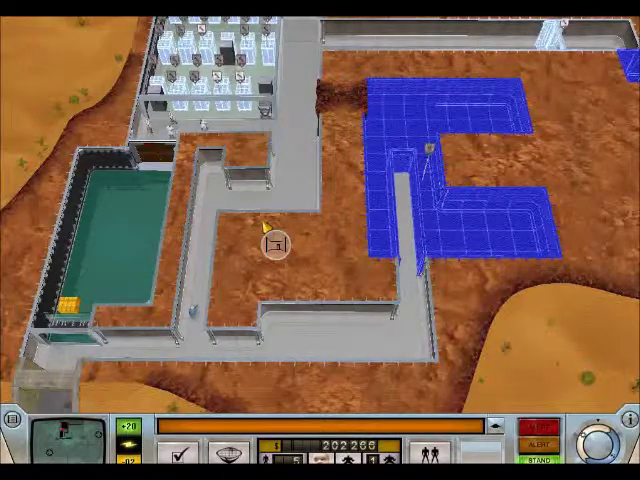
key(Right)
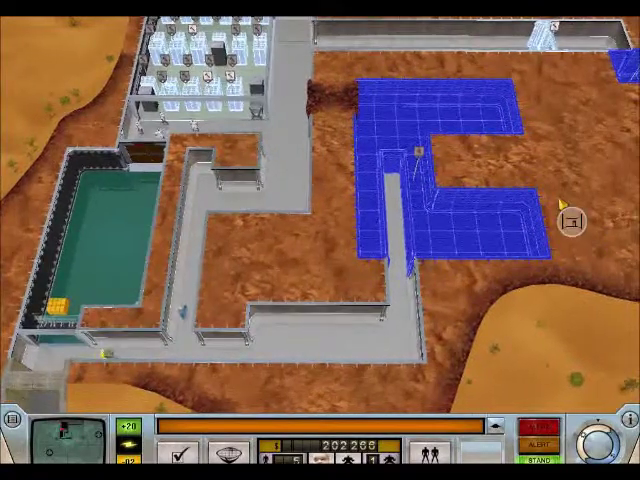
key(Right)
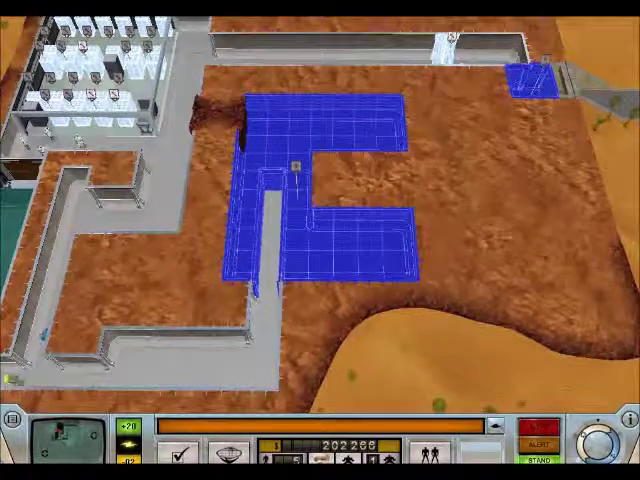
scroll(320, 200, down, 3)
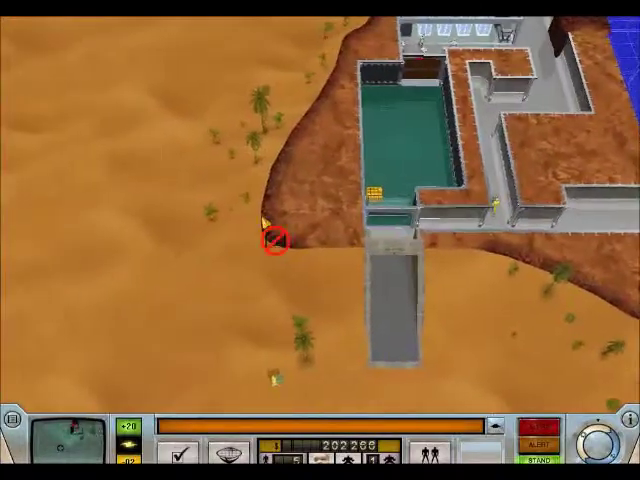
scroll(320, 200, up, 3)
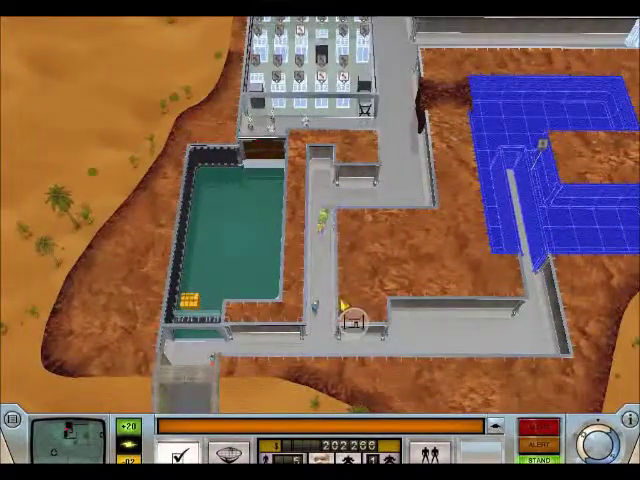
click(315, 305)
scroll(293, 322, up, 3)
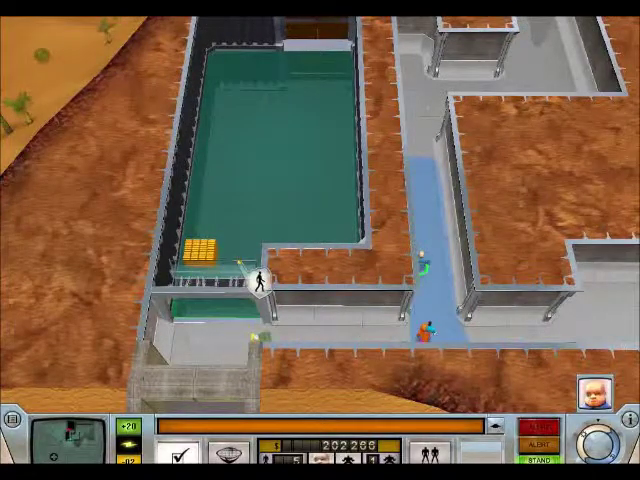
click(258, 282)
scroll(243, 268, down, 3)
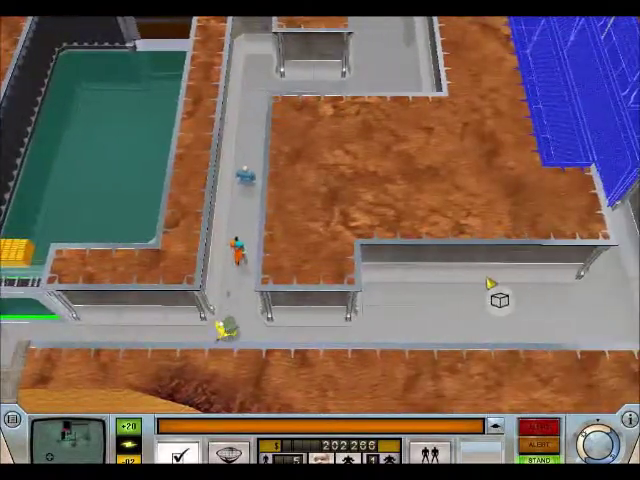
scroll(420, 270, down, 3)
click(433, 278)
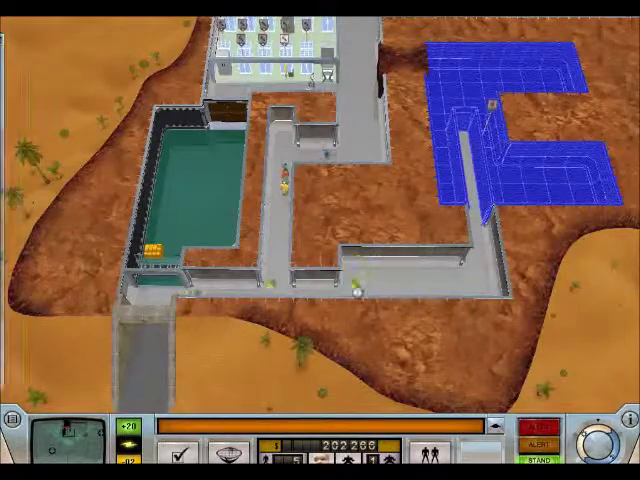
click(180, 452)
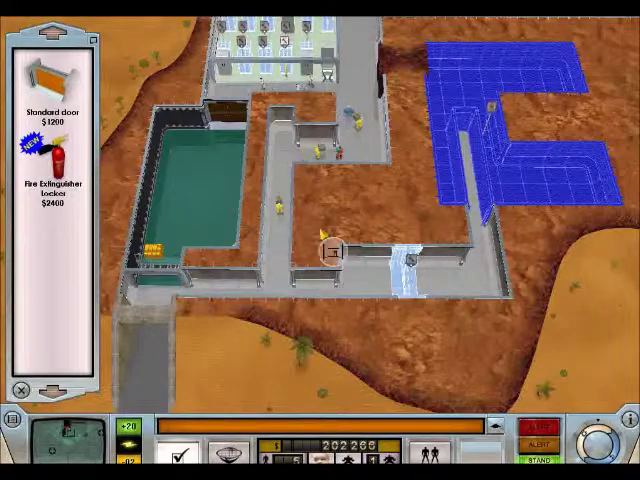
Dismiss the corridor item panel and drag the camera around the base and blueprint area
right_click(330, 252)
drag(505, 310, 380, 260)
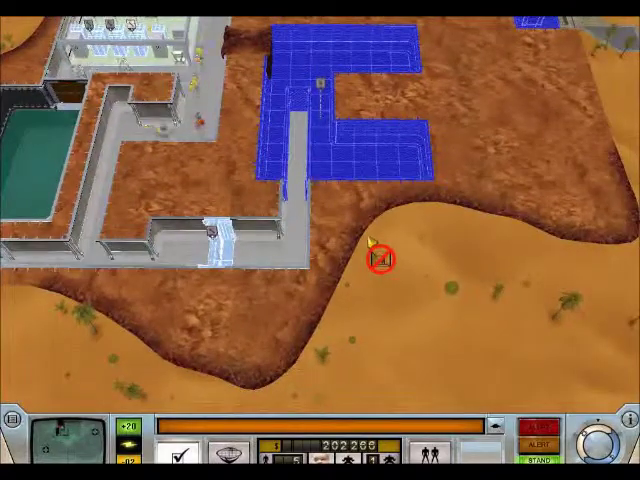
scroll(351, 138, down, 3)
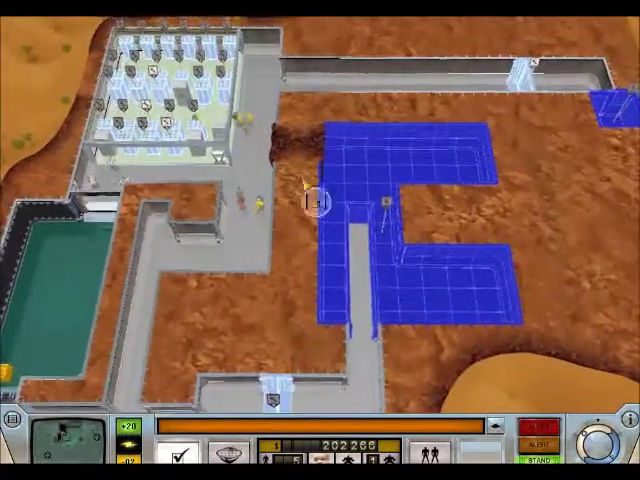
scroll(315, 205, up, 3)
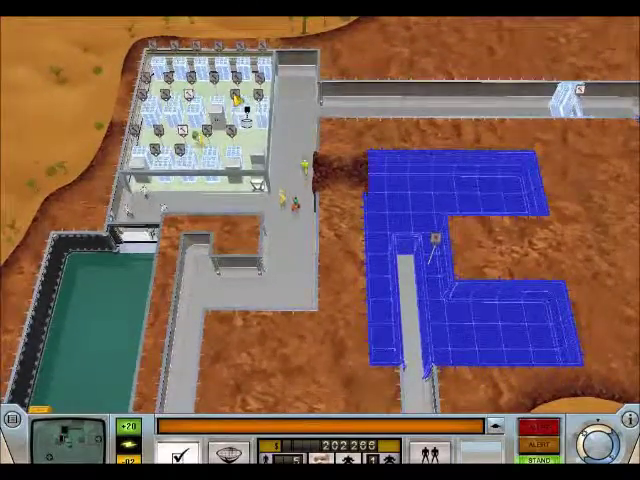
scroll(320, 240, down, 3)
mouse_move(430, 60)
mouse_down()
mouse_move(575, 22)
mouse_move(80, 180)
mouse_move(300, 250)
mouse_up()
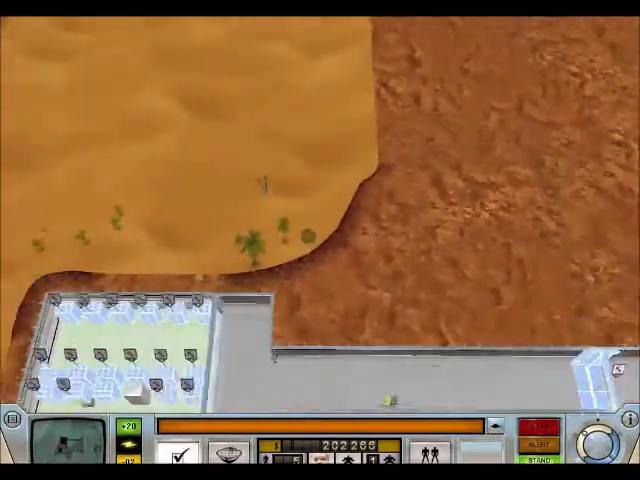
scroll(265, 182, down, 3)
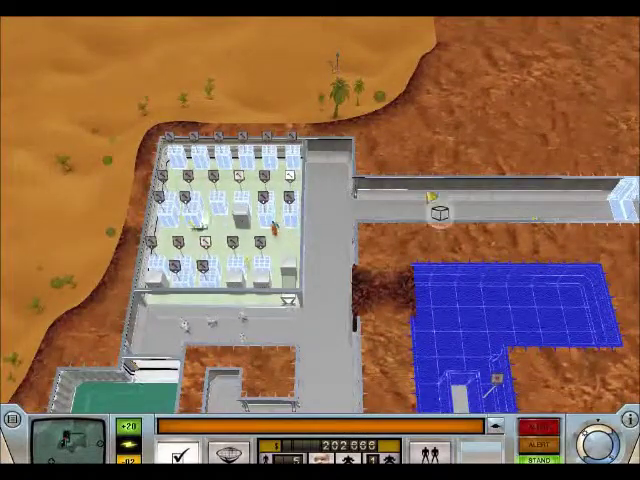
drag(430, 200, 253, 262)
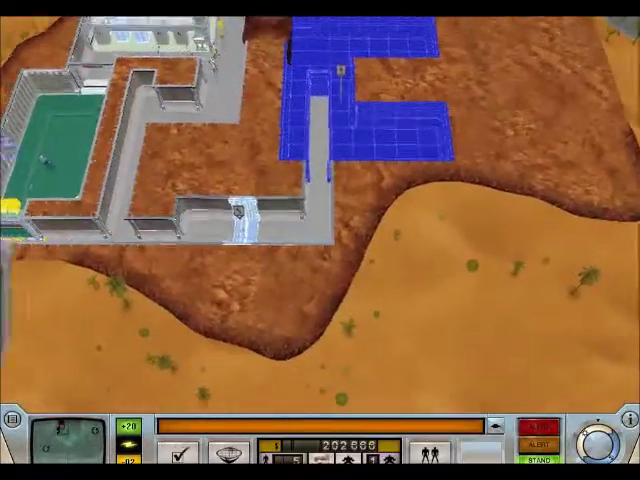
drag(260, 278, 407, 240)
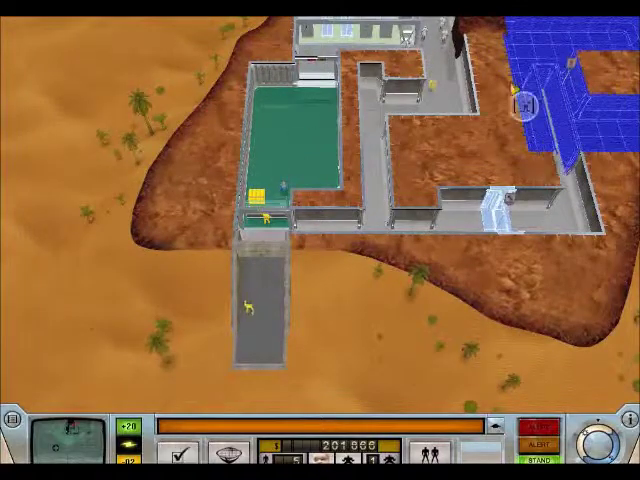
scroll(320, 200, up, 3)
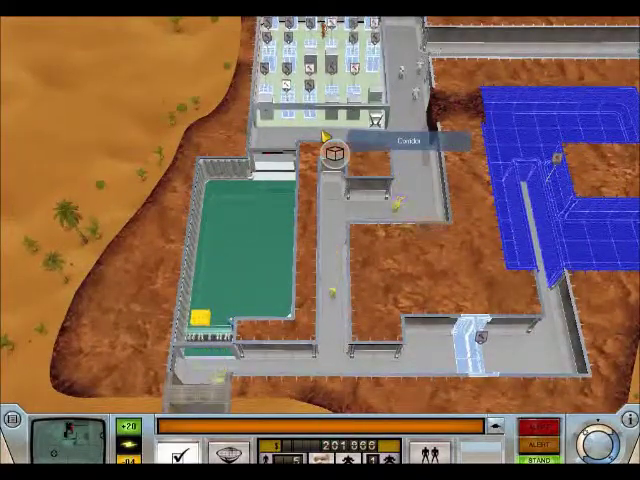
scroll(327, 138, down, 3)
drag(400, 200, 250, 120)
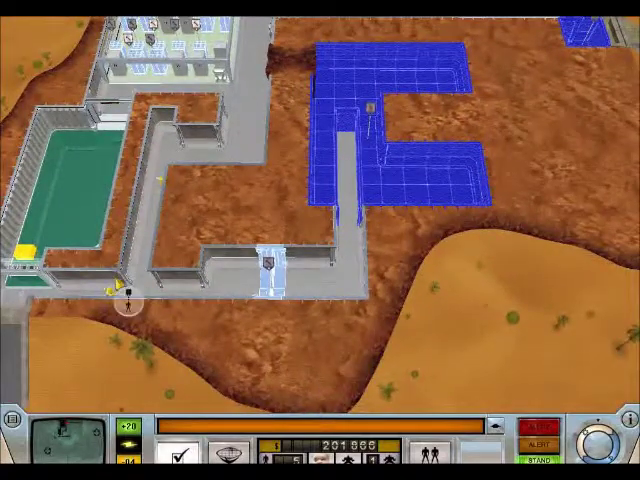
scroll(320, 200, down, 2)
drag(250, 200, 360, 200)
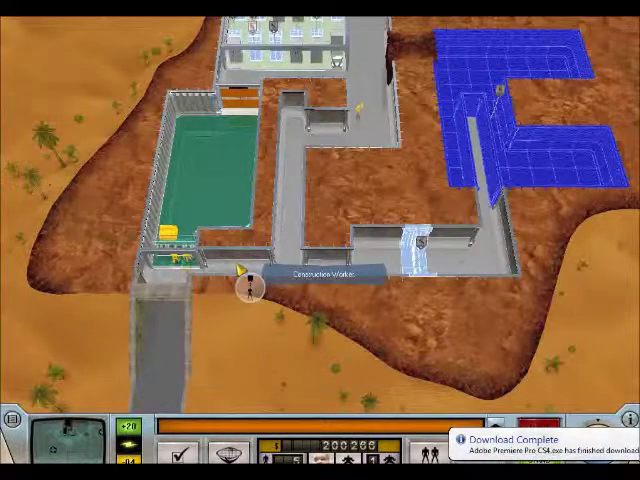
scroll(250, 288, down, 3)
Pan the camera between the base buildings and the open desert
drag(400, 300, 250, 150)
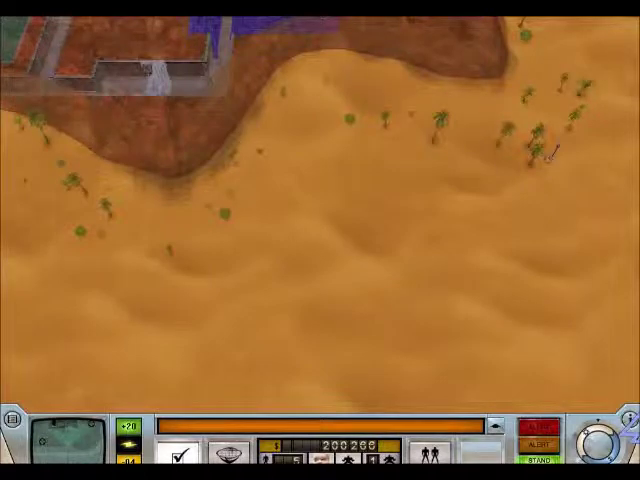
scroll(400, 200, down, 2)
drag(150, 80, 350, 250)
scroll(300, 200, up, 3)
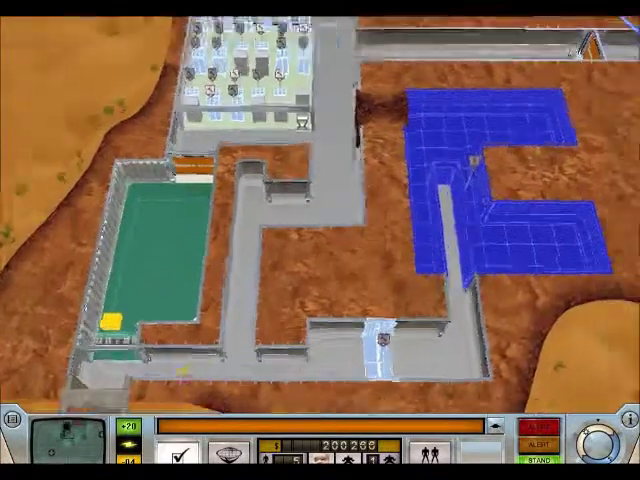
drag(400, 250, 200, 100)
drag(300, 300, 300, 100)
drag(300, 250, 200, 100)
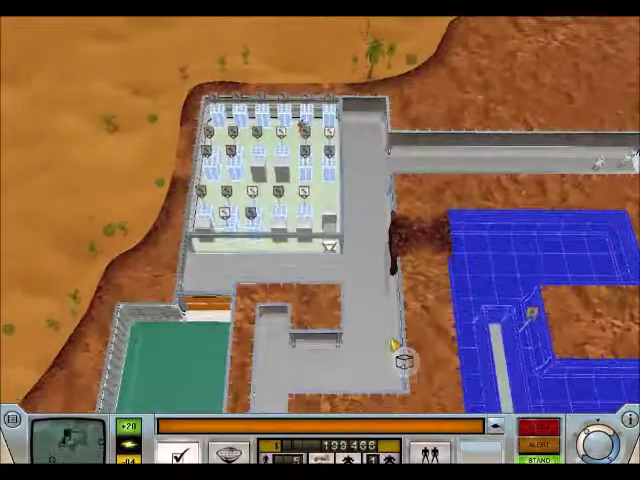
scroll(378, 370, down, 3)
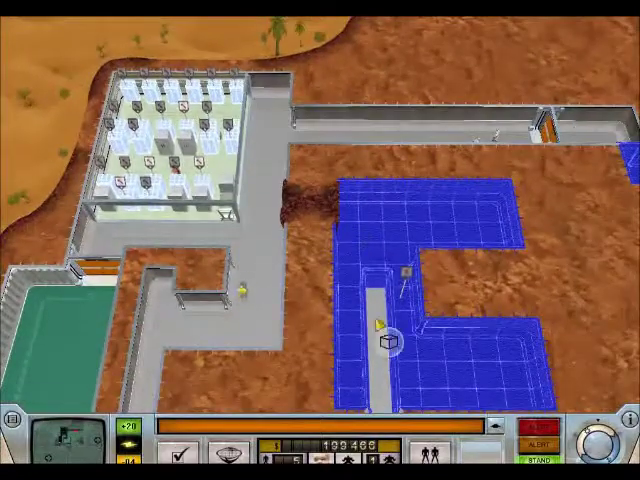
scroll(390, 340, down, 3)
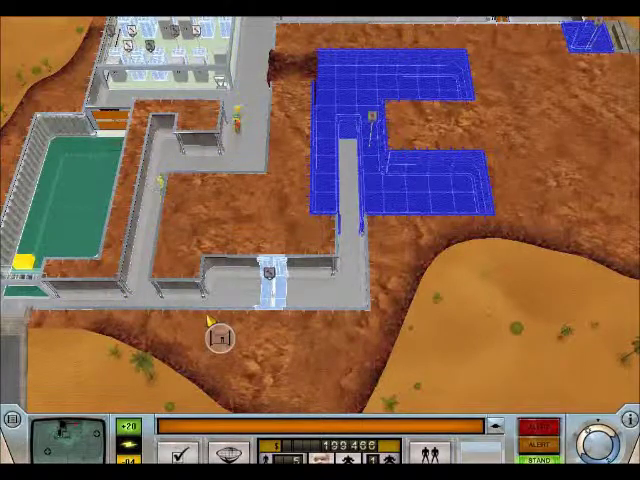
scroll(212, 322, down, 3)
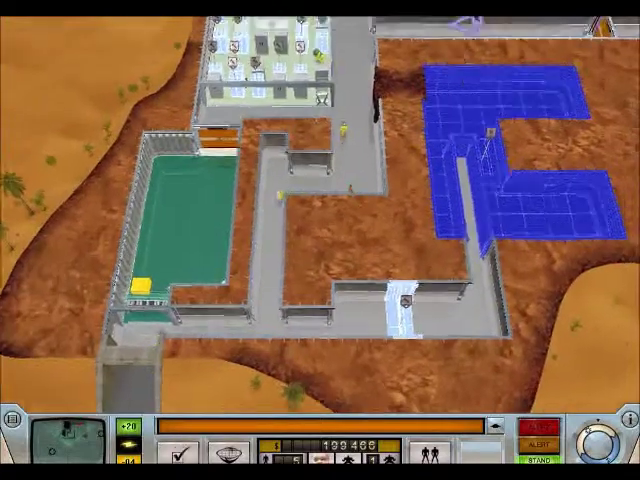
scroll(385, 40, up, 3)
scroll(360, 300, down, 3)
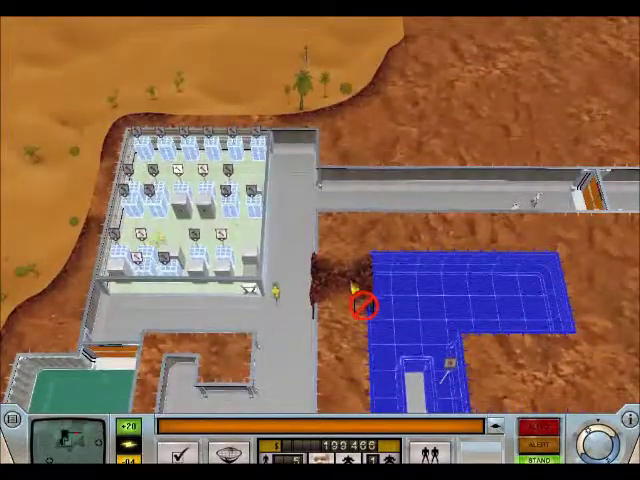
scroll(370, 340, up, 3)
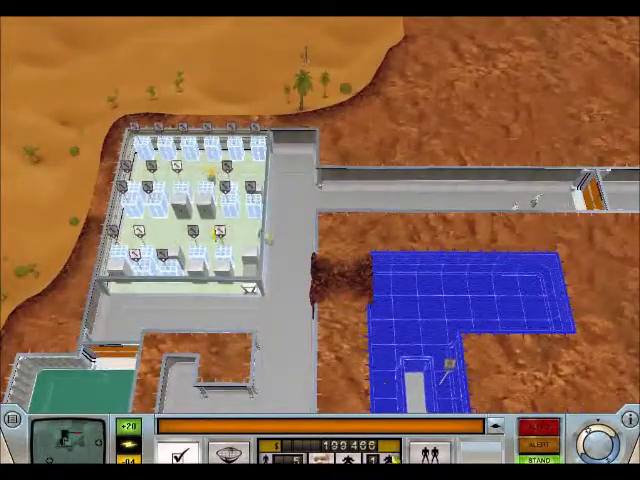
scroll(315, 300, down, 3)
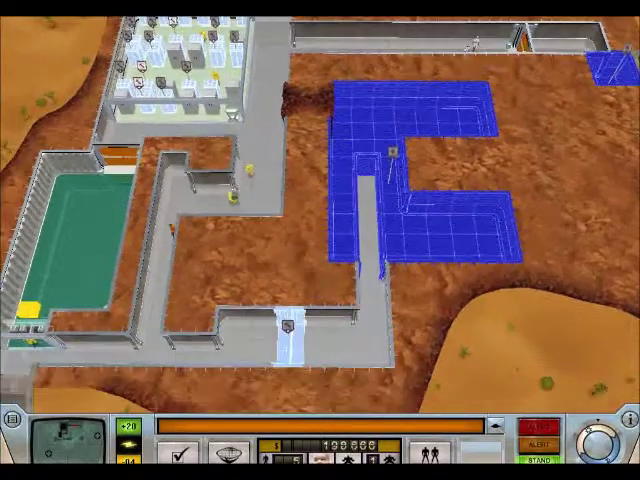
scroll(280, 290, up, 2)
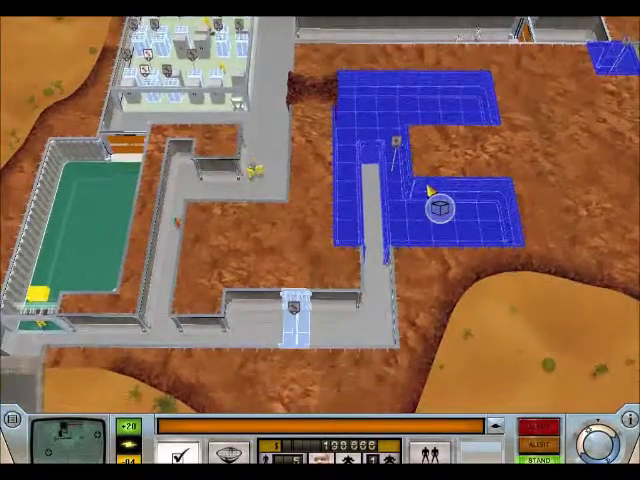
scroll(430, 190, down, 3)
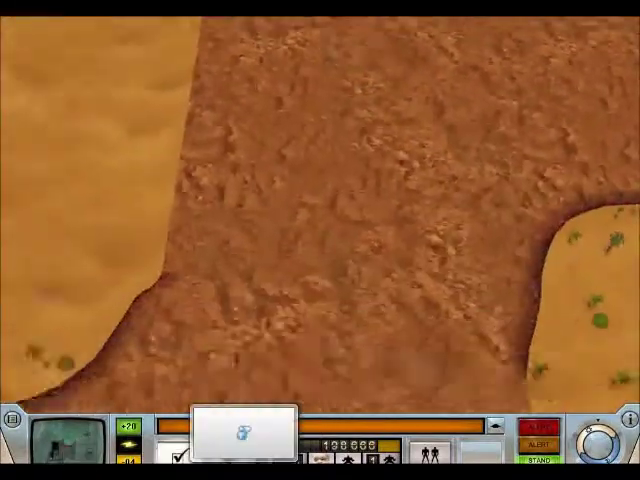
scroll(345, 305, up, 3)
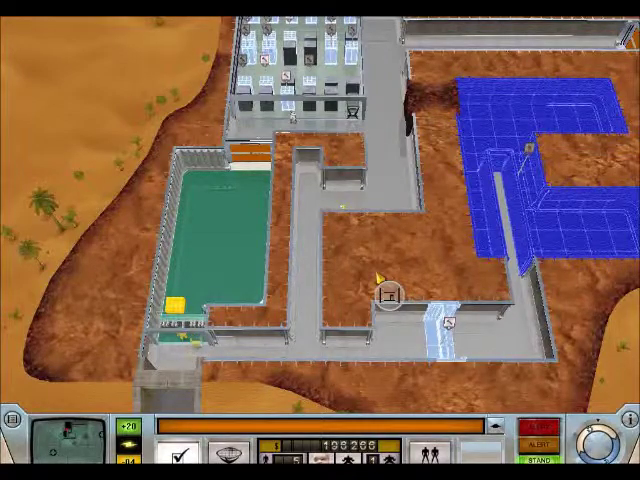
key(Up)
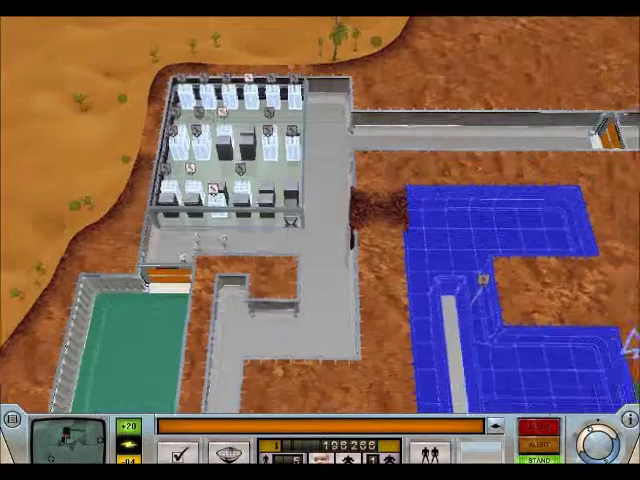
scroll(627, 346, down, 3)
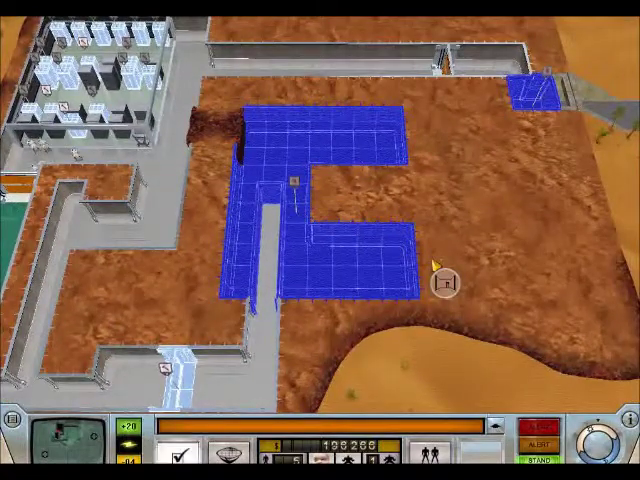
key(Right)
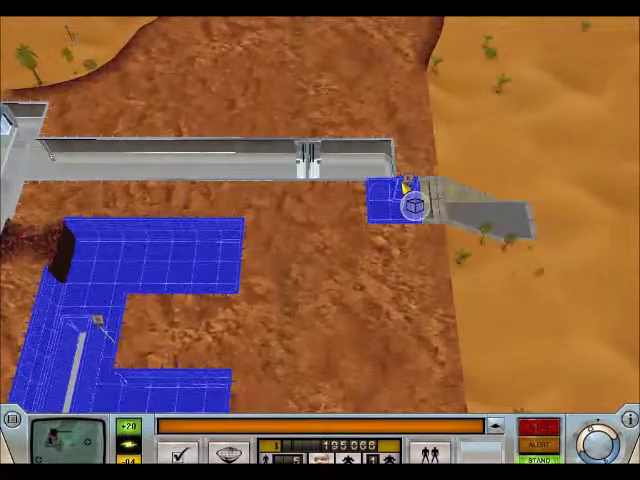
key(Left)
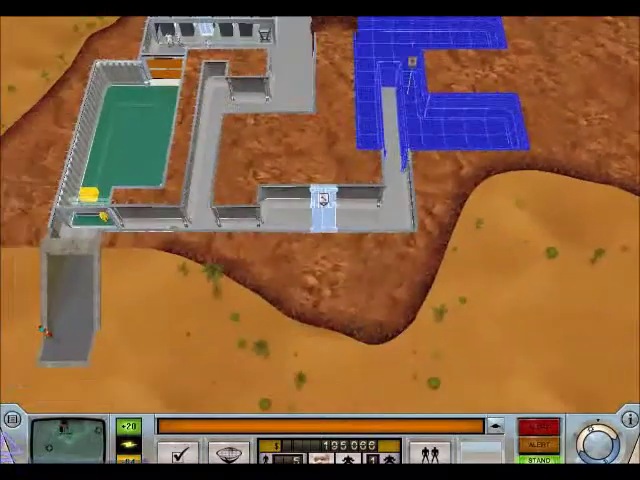
key(Right)
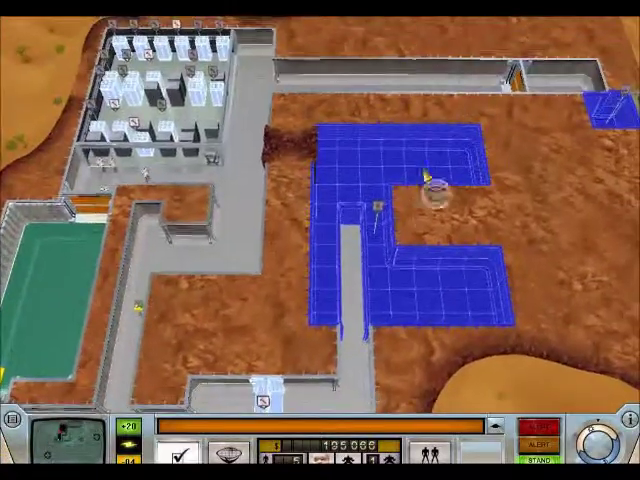
scroll(427, 178, down, 2)
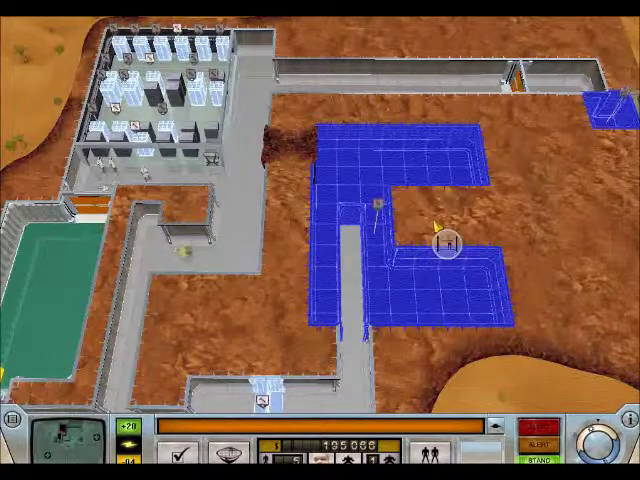
scroll(440, 240, up, 2)
key(Up)
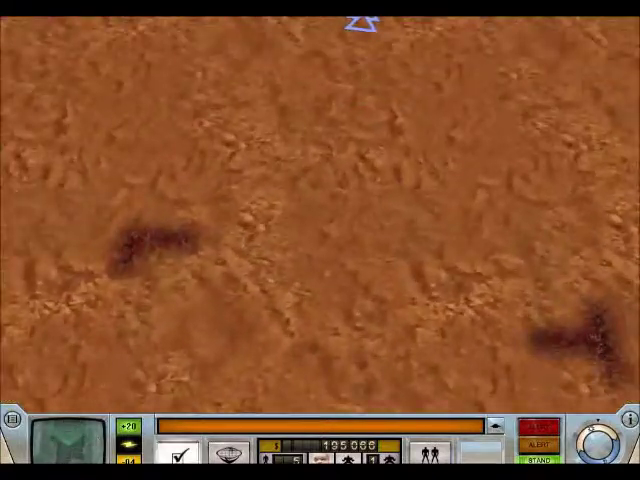
scroll(362, 24, down, 2)
key(Left)
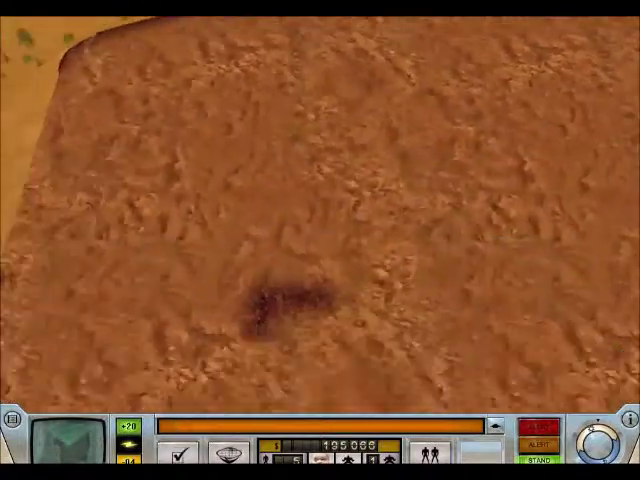
key(Down)
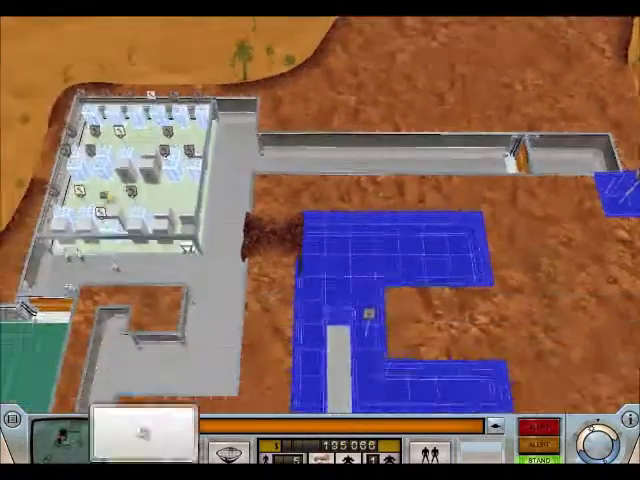
scroll(320, 240, down, 2)
key(Down)
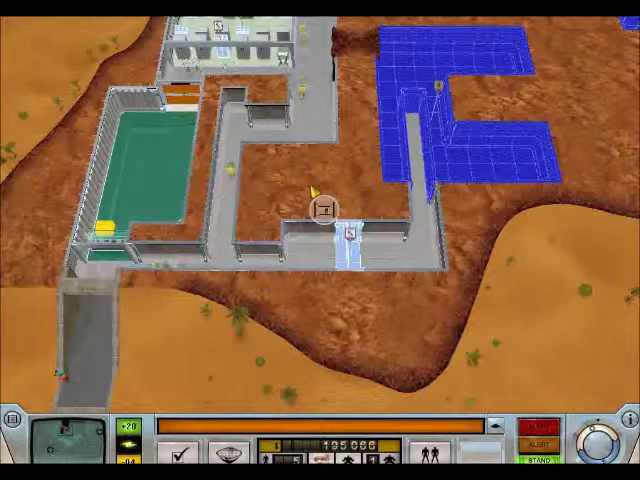
key(Up)
key(Up)
key(Up)
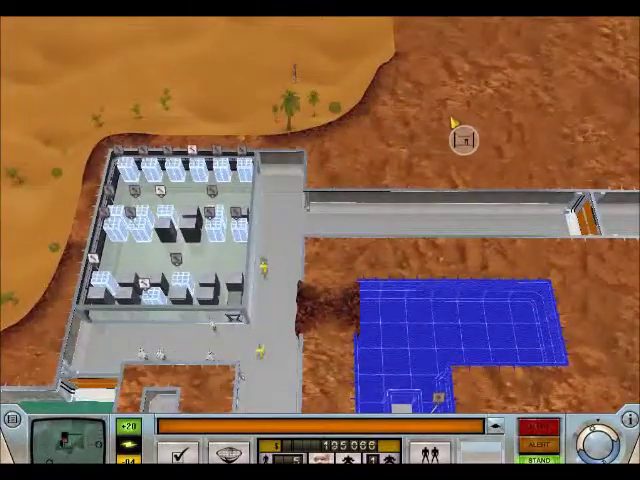
key(Down)
key(Down)
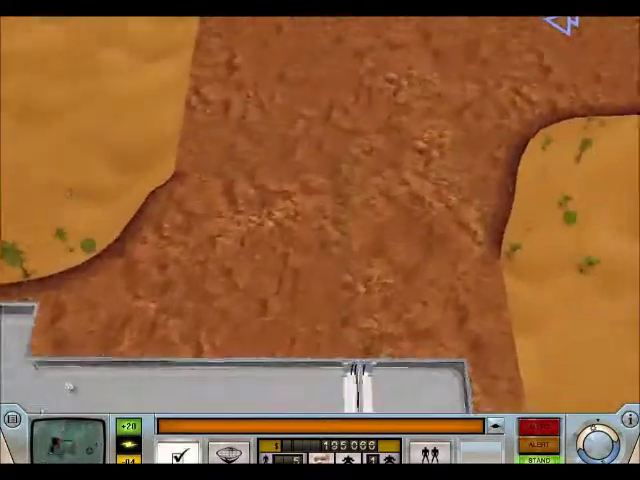
scroll(320, 240, down, 2)
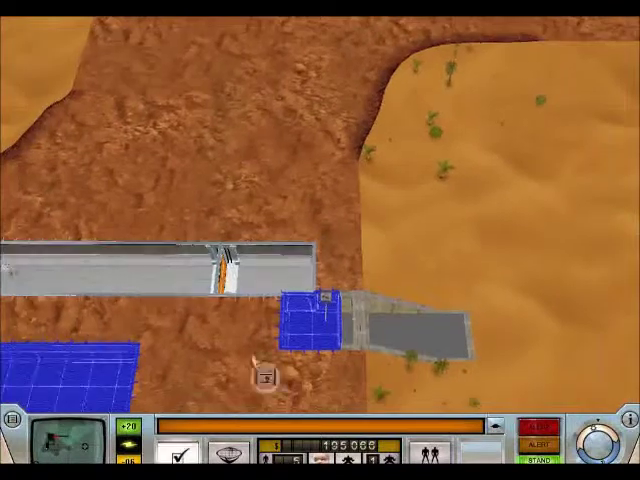
Demolish the corridor stub from its Corridor popup, confirming YES to destroy its contents
right_click(304, 283)
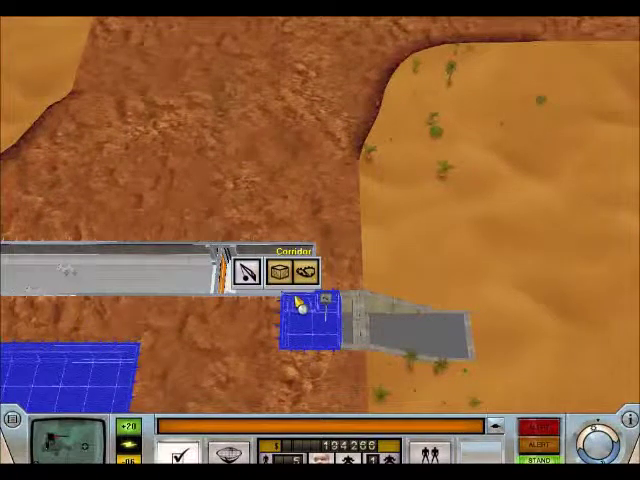
click(300, 305)
right_click(283, 272)
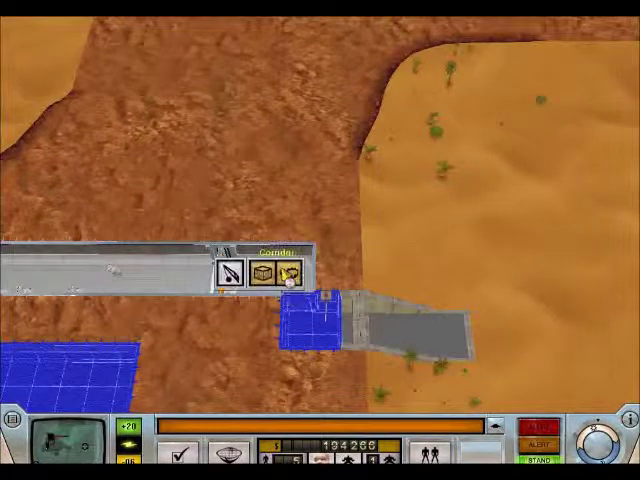
click(233, 273)
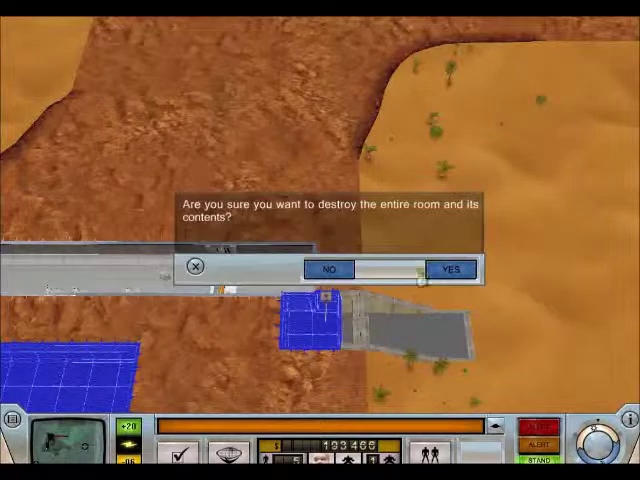
click(452, 270)
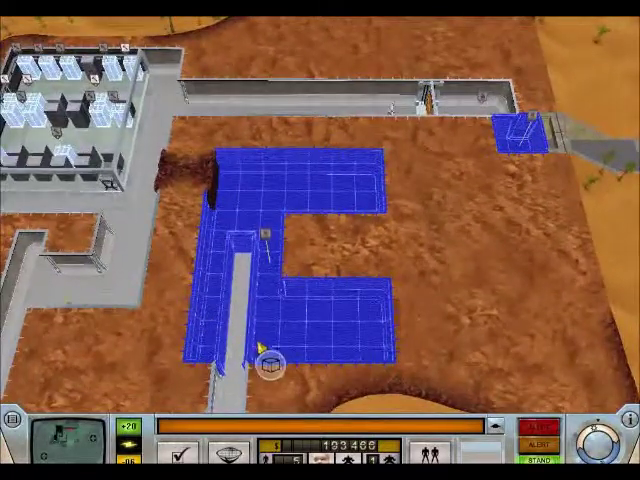
key(Down)
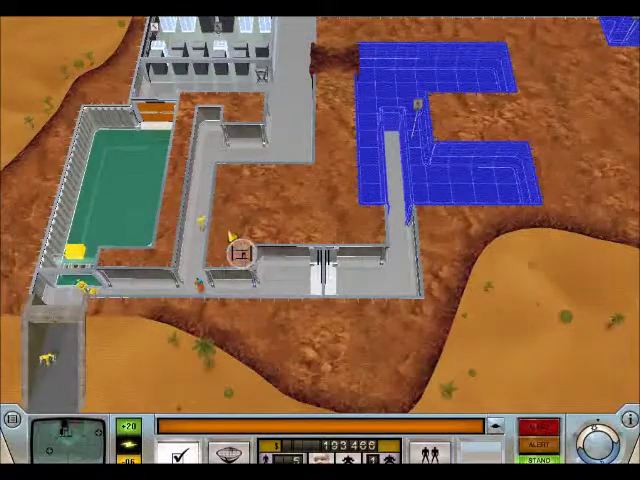
scroll(240, 255, down, 2)
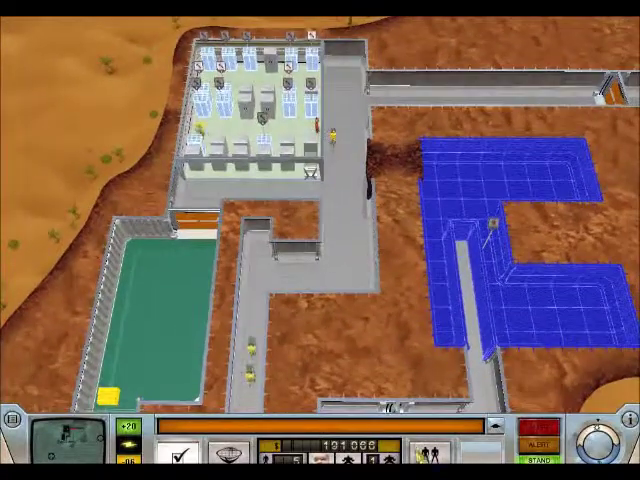
Raise the Worker box to 25 in Minion Management, then close the screen
click(432, 453)
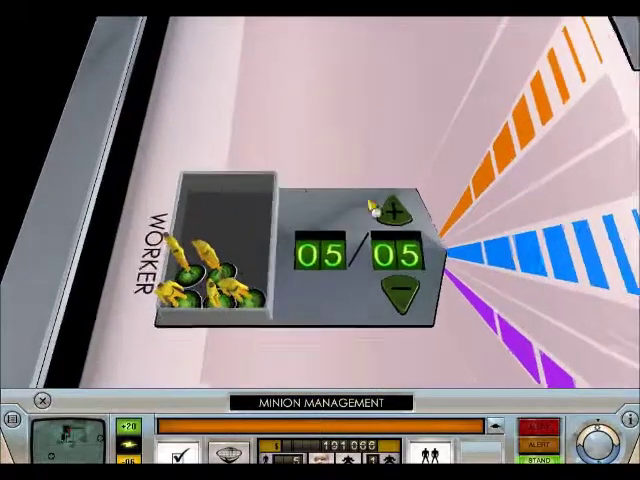
click(131, 167)
click(131, 167)
click(131, 167)
click(427, 201)
click(427, 201)
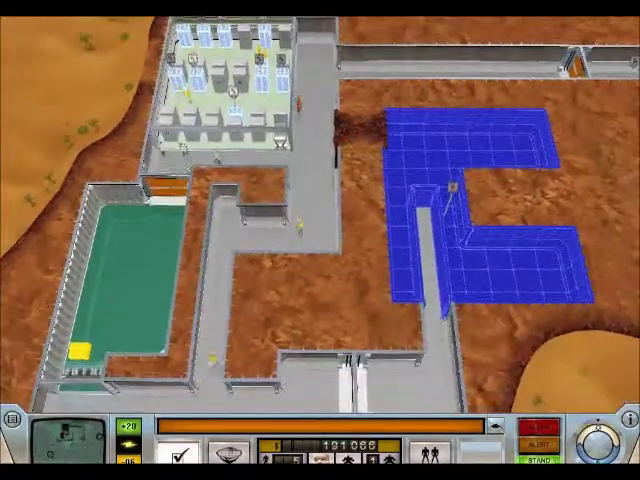
click(428, 450)
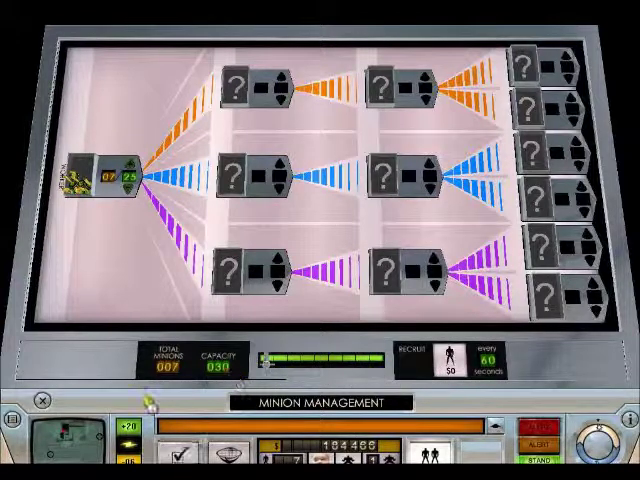
click(42, 401)
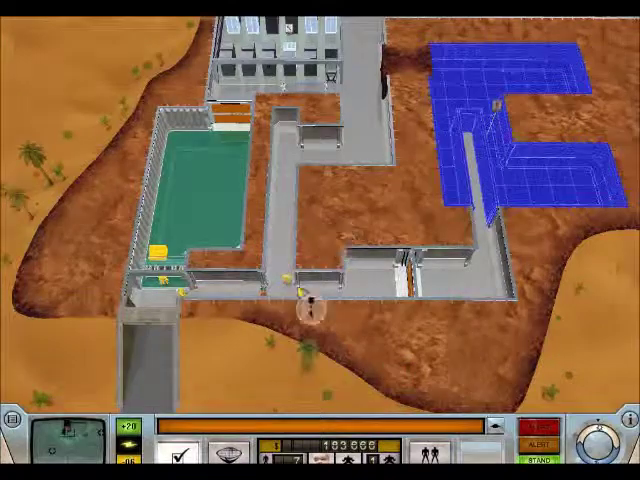
scroll(390, 330, down, 5)
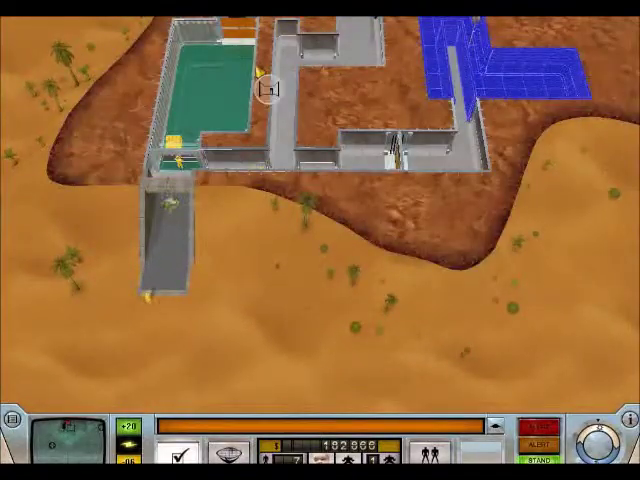
key(Up)
key(Up)
key(Up)
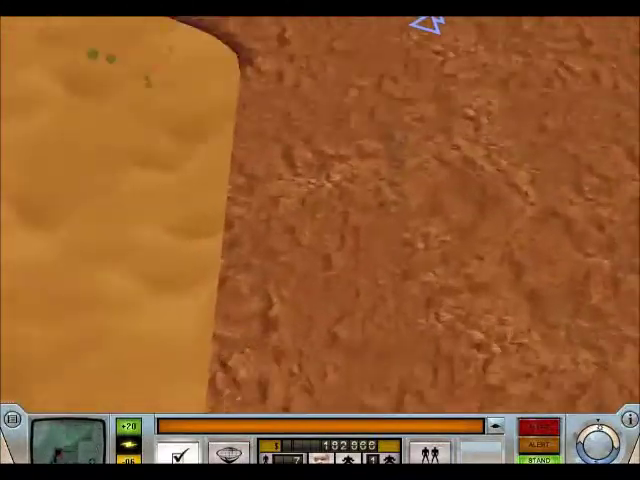
key(Up)
key(Up)
key(Up)
key(Up)
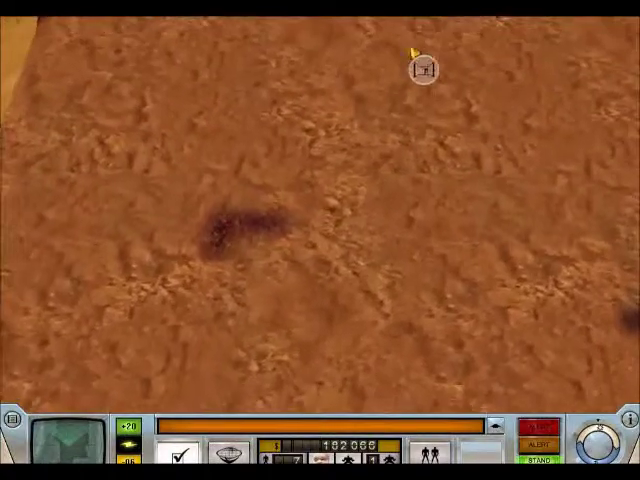
key(Left)
key(Left)
key(Left)
key(Left)
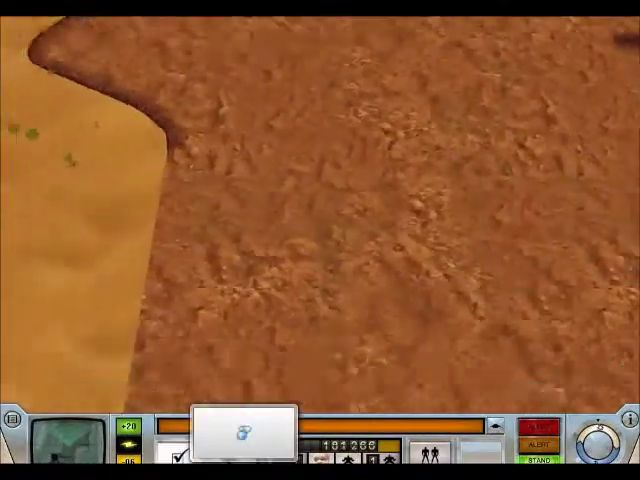
key(Down)
key(Down)
key(Down)
key(Down)
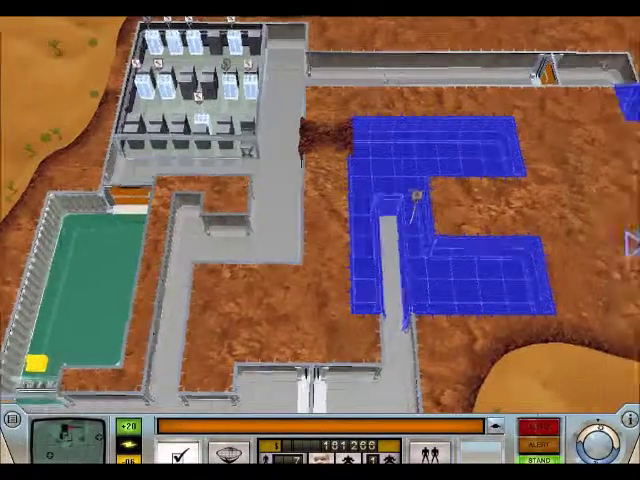
key(Right)
key(Right)
key(Right)
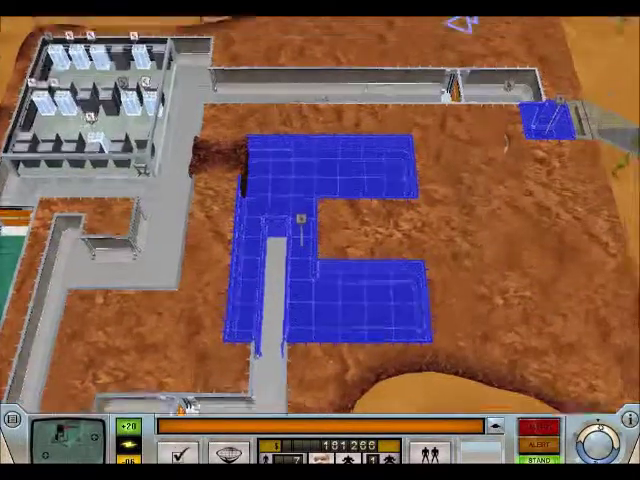
key(Up)
key(Up)
key(Up)
key(Up)
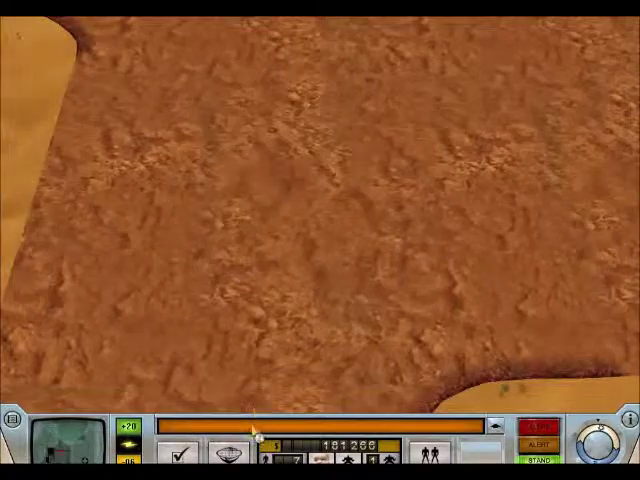
key(Down)
key(Down)
key(Down)
key(Down)
key(Left)
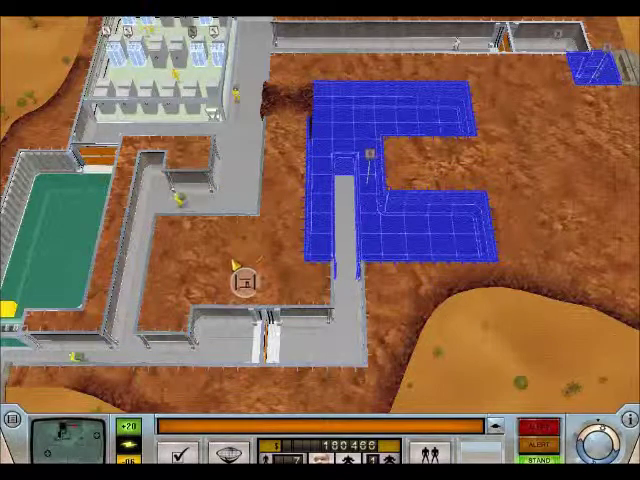
key(Right)
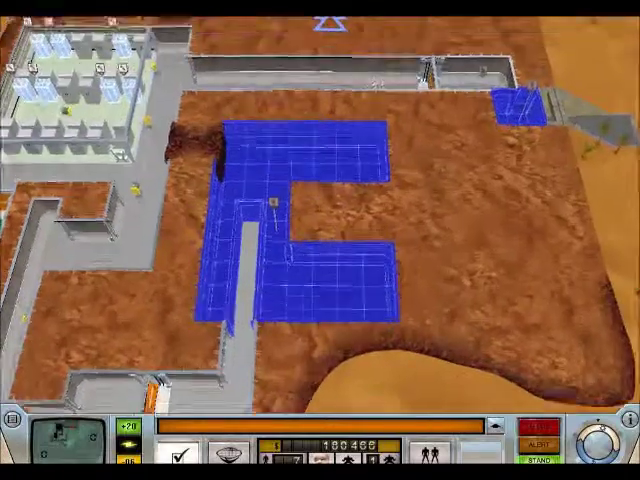
key(Up)
key(Up)
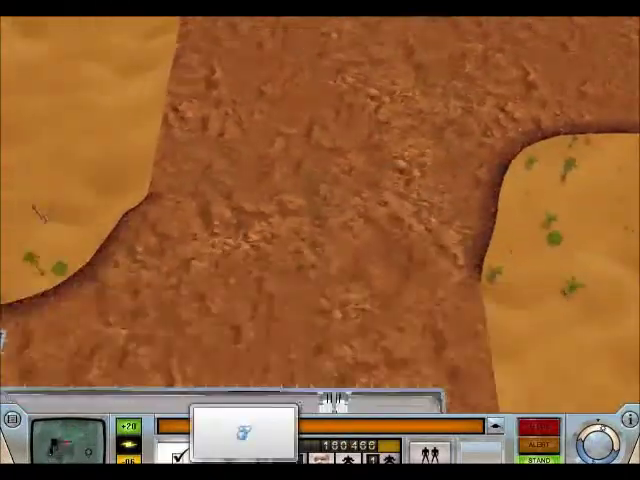
key(Down)
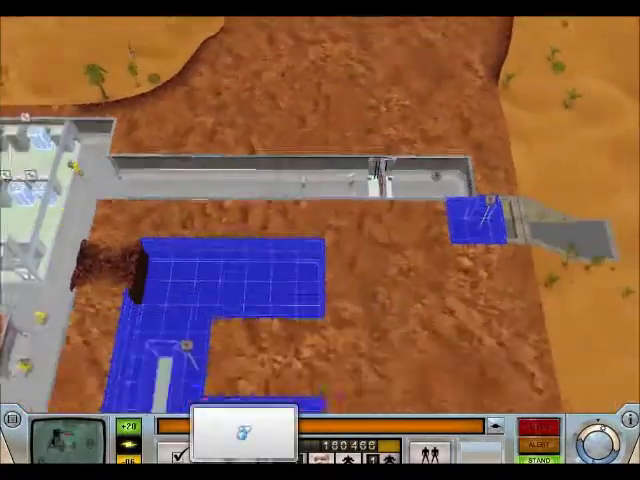
key(Down)
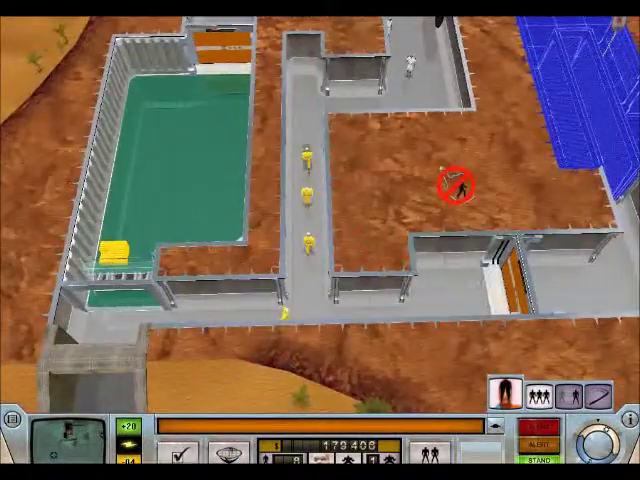
scroll(455, 185, up, 5)
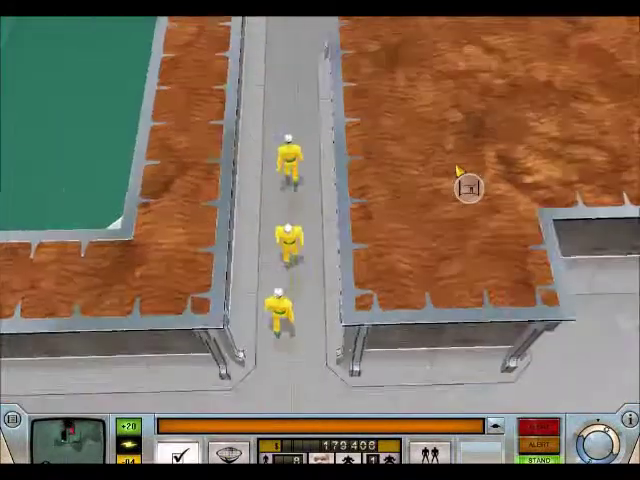
scroll(455, 185, down, 4)
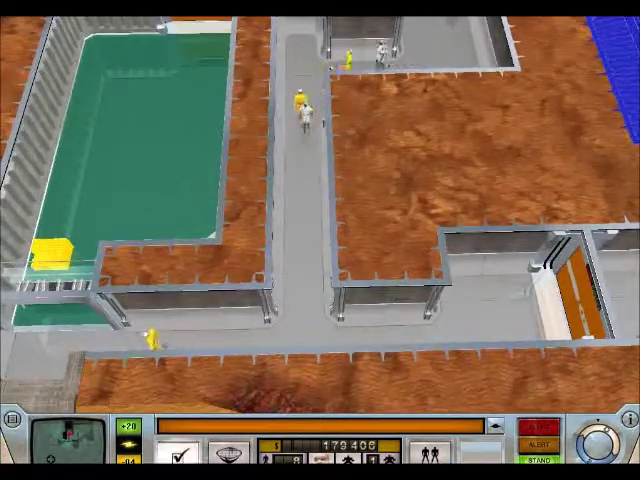
scroll(481, 183, down, 5)
scroll(418, 24, up, 4)
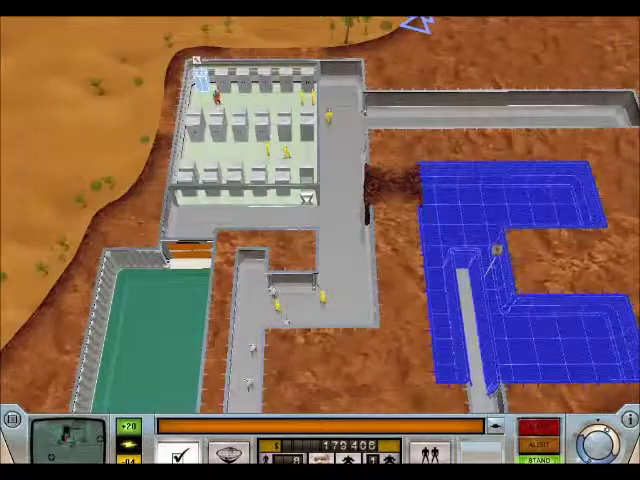
scroll(400, 112, down, 4)
mouse_move(400, 112)
mouse_down()
mouse_move(370, 110)
mouse_move(420, 250)
mouse_up()
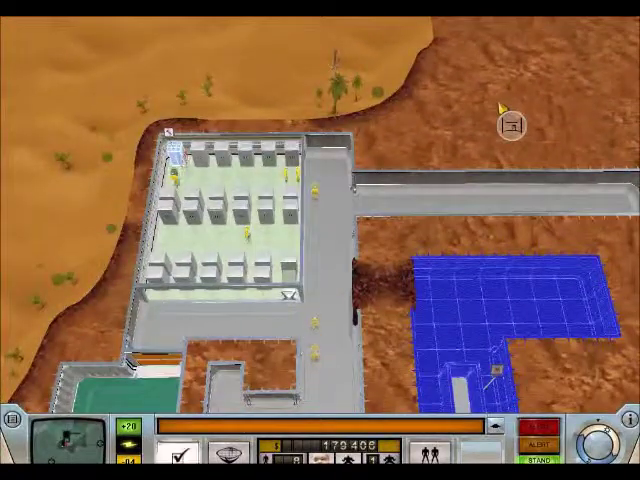
scroll(481, 147, down, 3)
drag(481, 147, 316, 222)
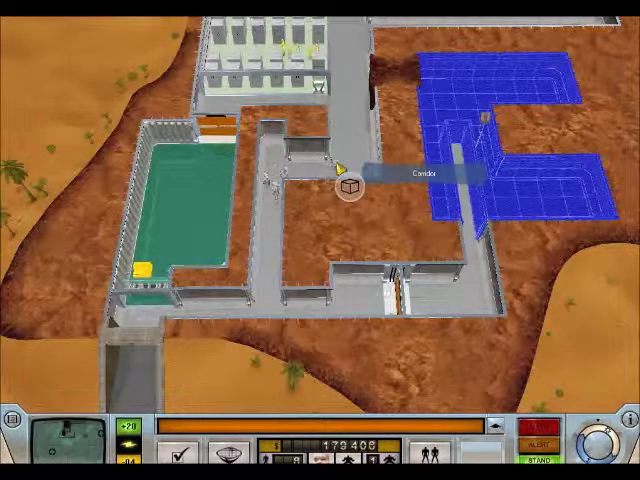
scroll(342, 172, down, 3)
Pan the view north past the base toward the barracks
drag(342, 172, 395, 25)
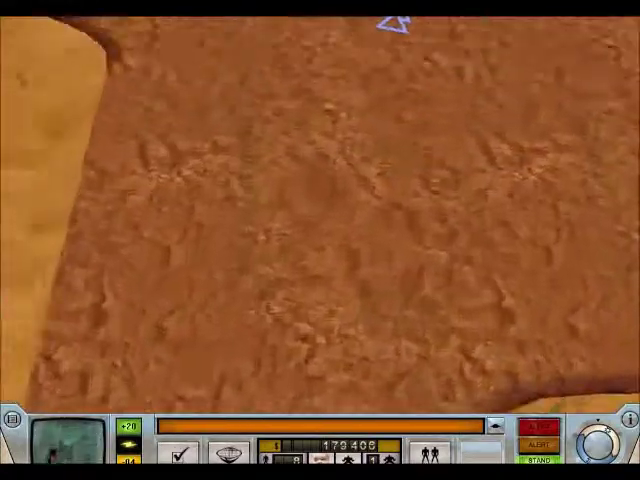